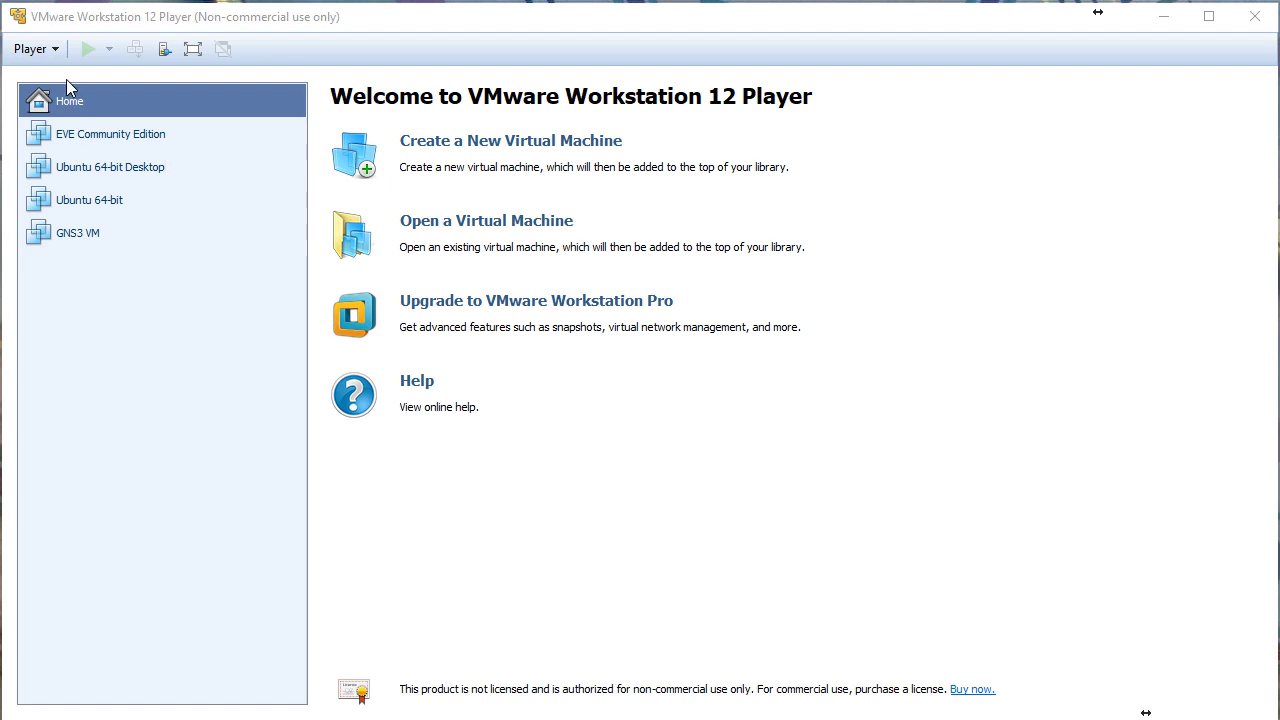
# Open the virl.1.5.145.pc.ova appliance from the Downloads folder as a virtual machine
pyautogui.click(55, 51)
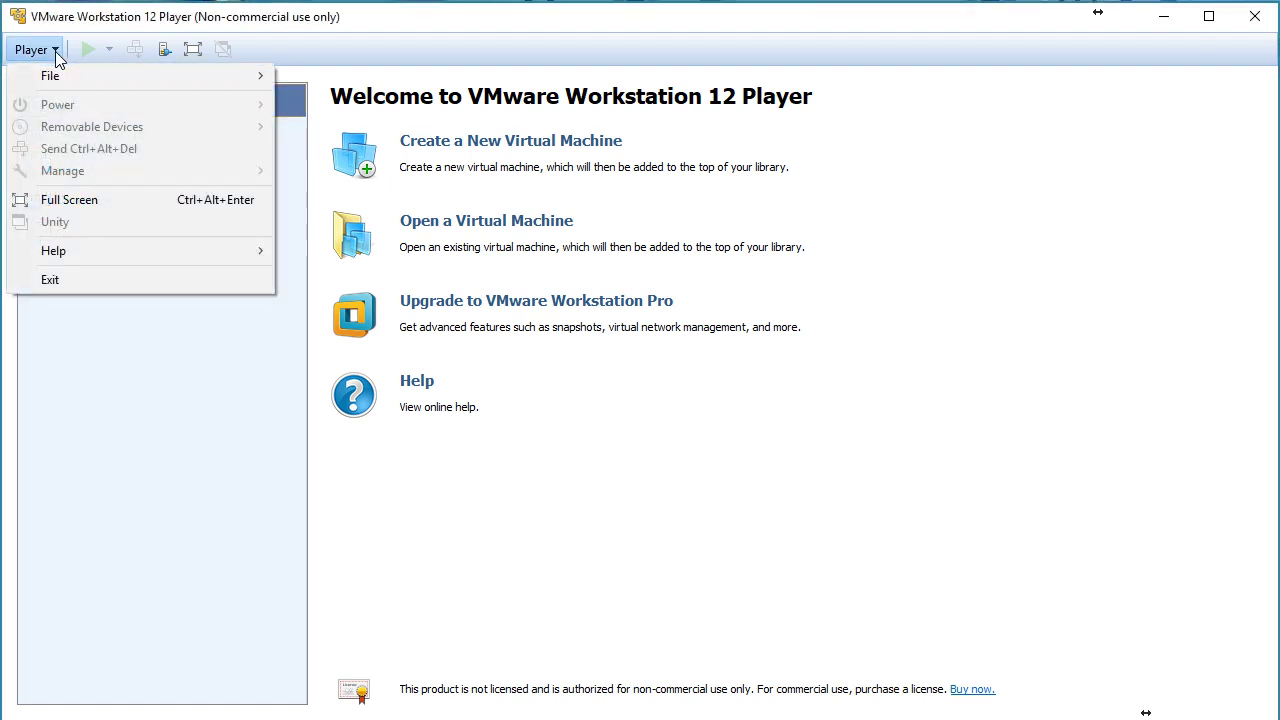
pyautogui.moveTo(57, 77)
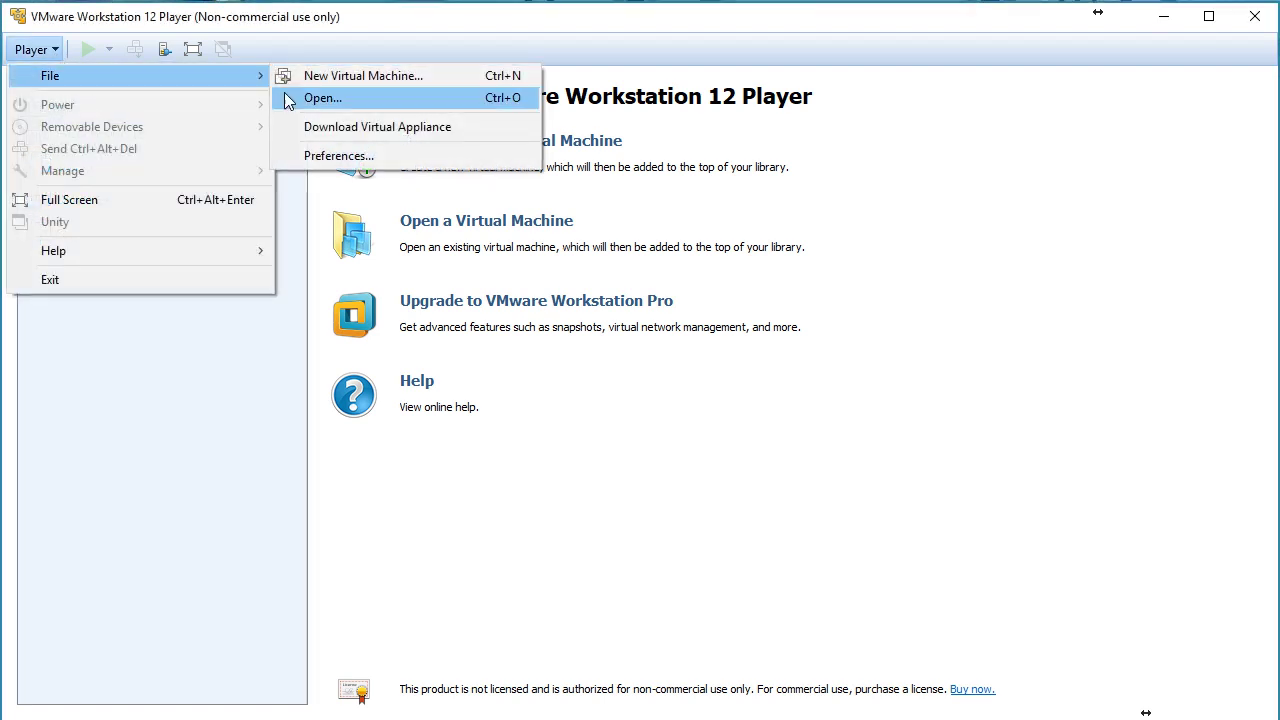
pyautogui.click(320, 102)
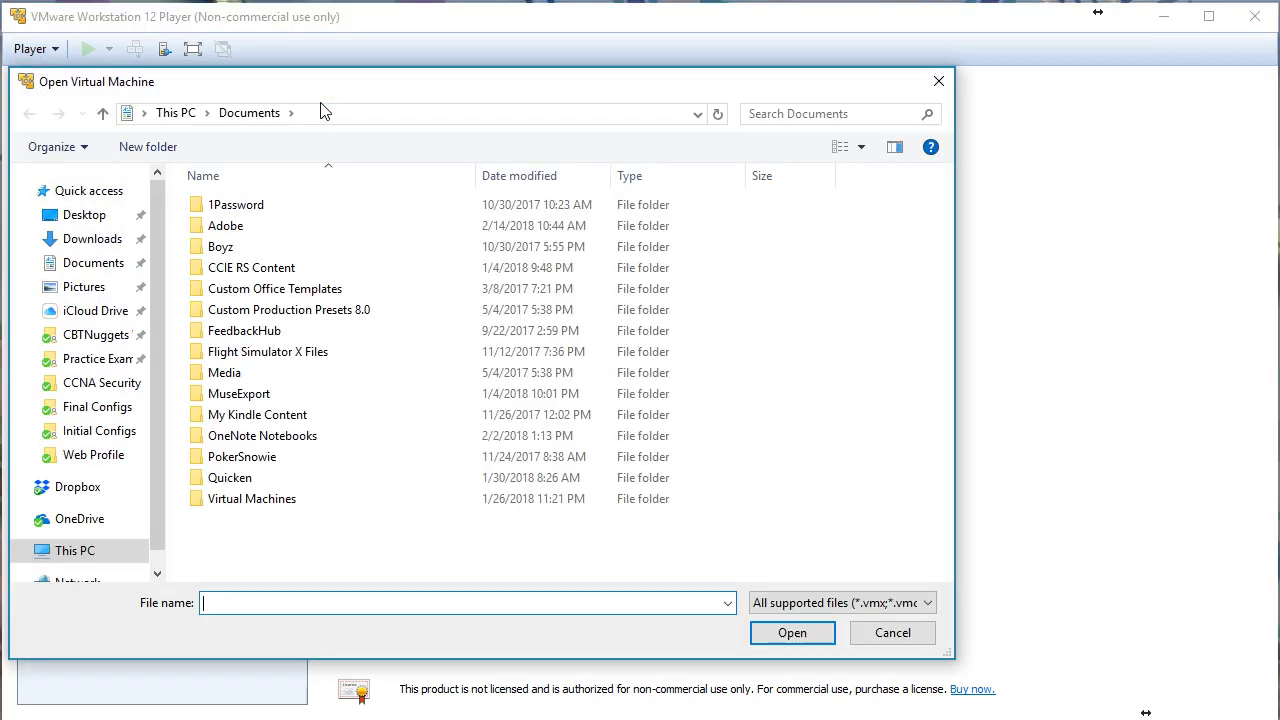
pyautogui.click(110, 239)
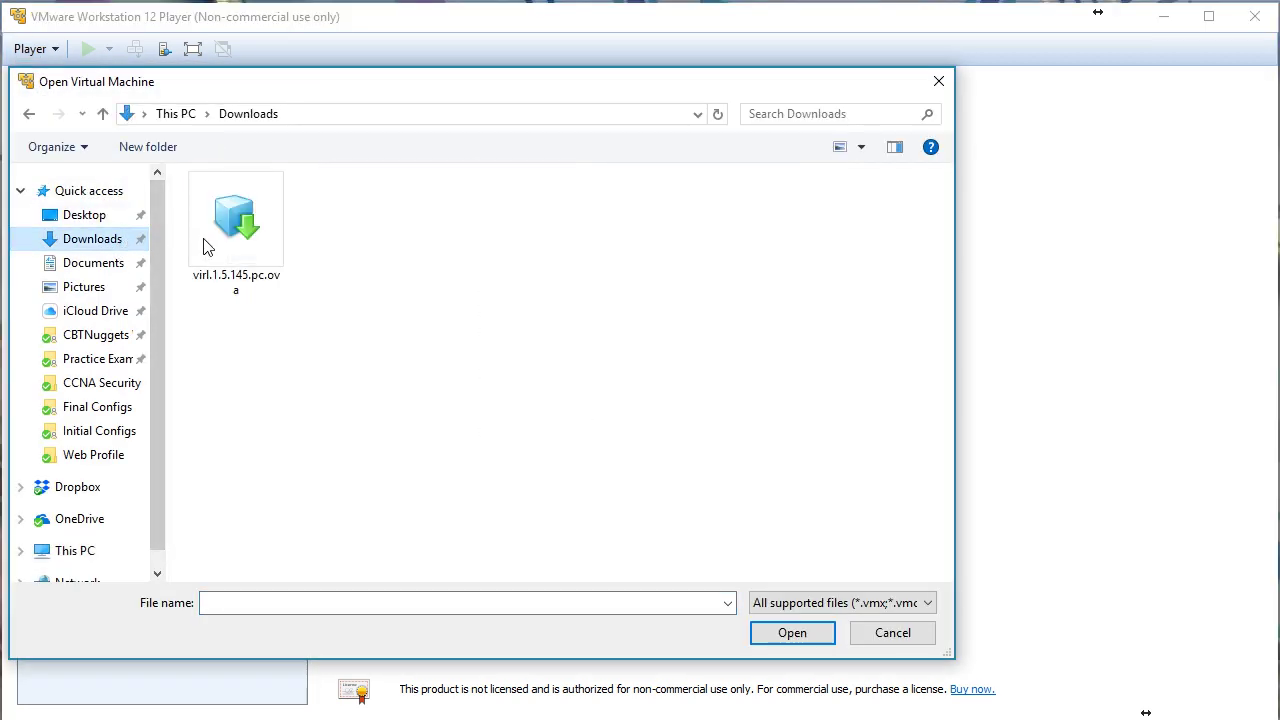
pyautogui.click(212, 237)
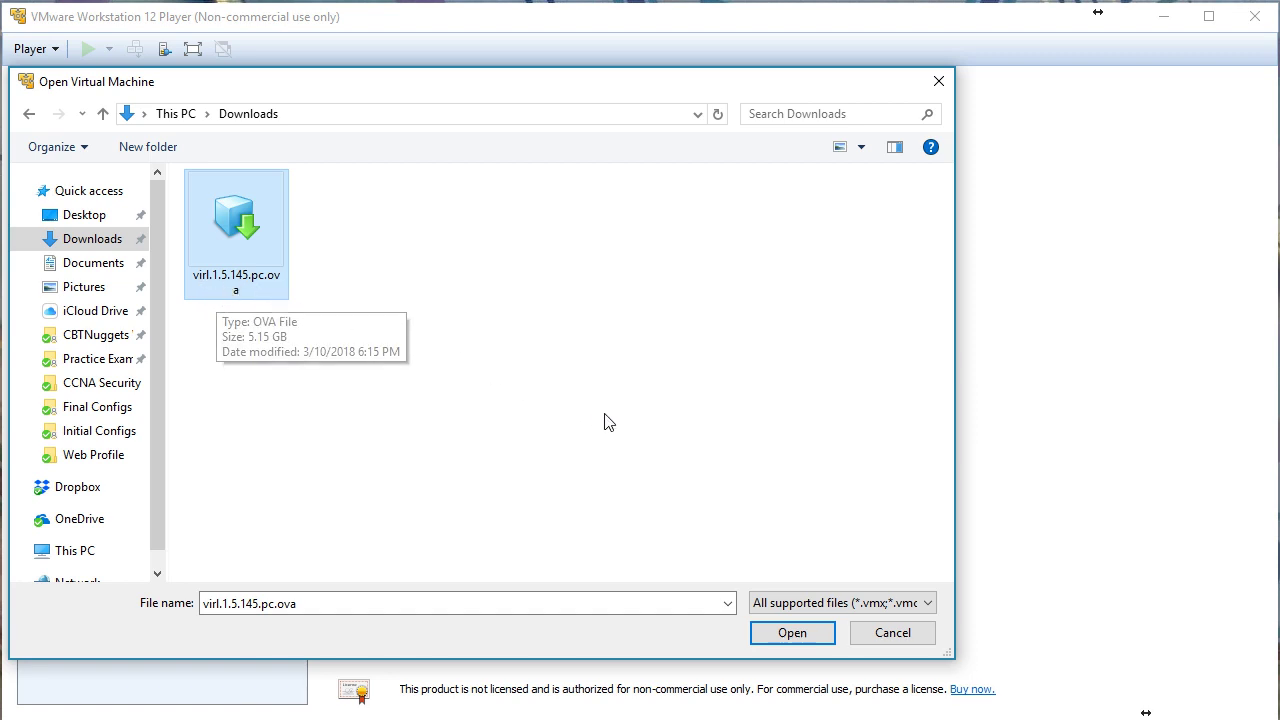
pyautogui.click(775, 633)
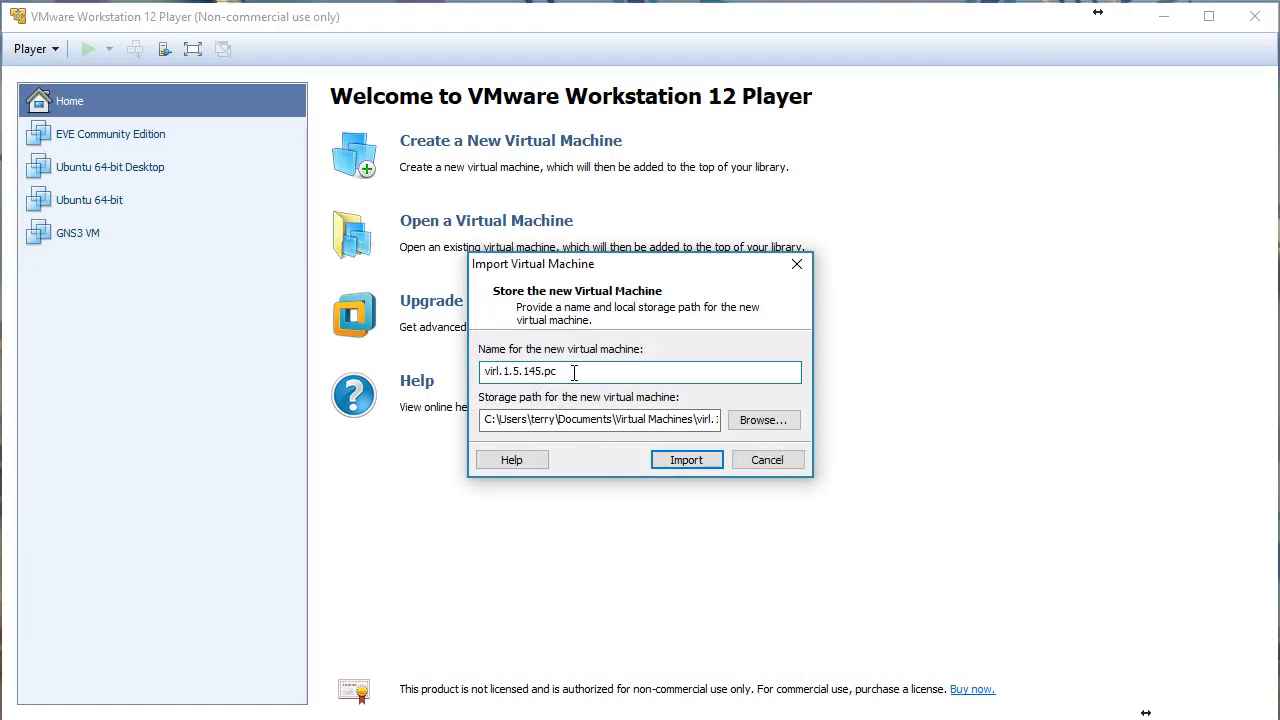
# Name the new virtual machine virl.1.5.x and import it to the default storage path
pyautogui.moveTo(574, 372); pyautogui.dragTo(523, 372)
pyautogui.write('x')
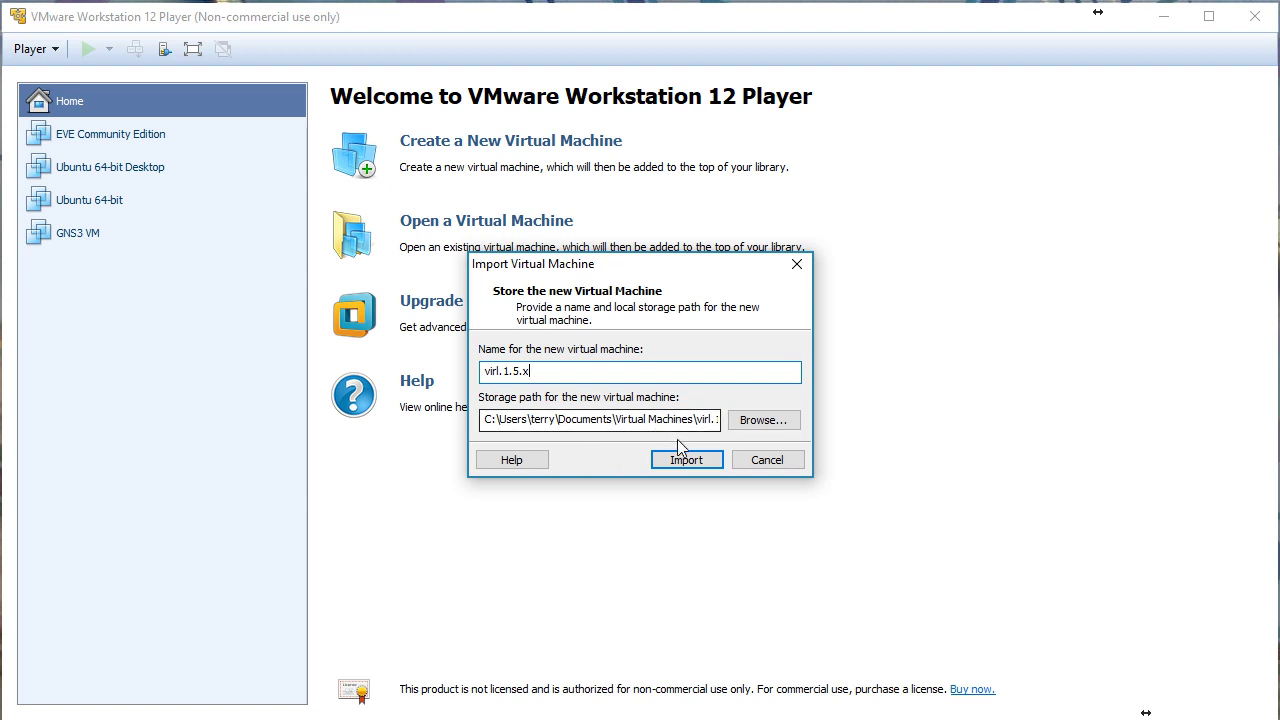
pyautogui.click(684, 463)
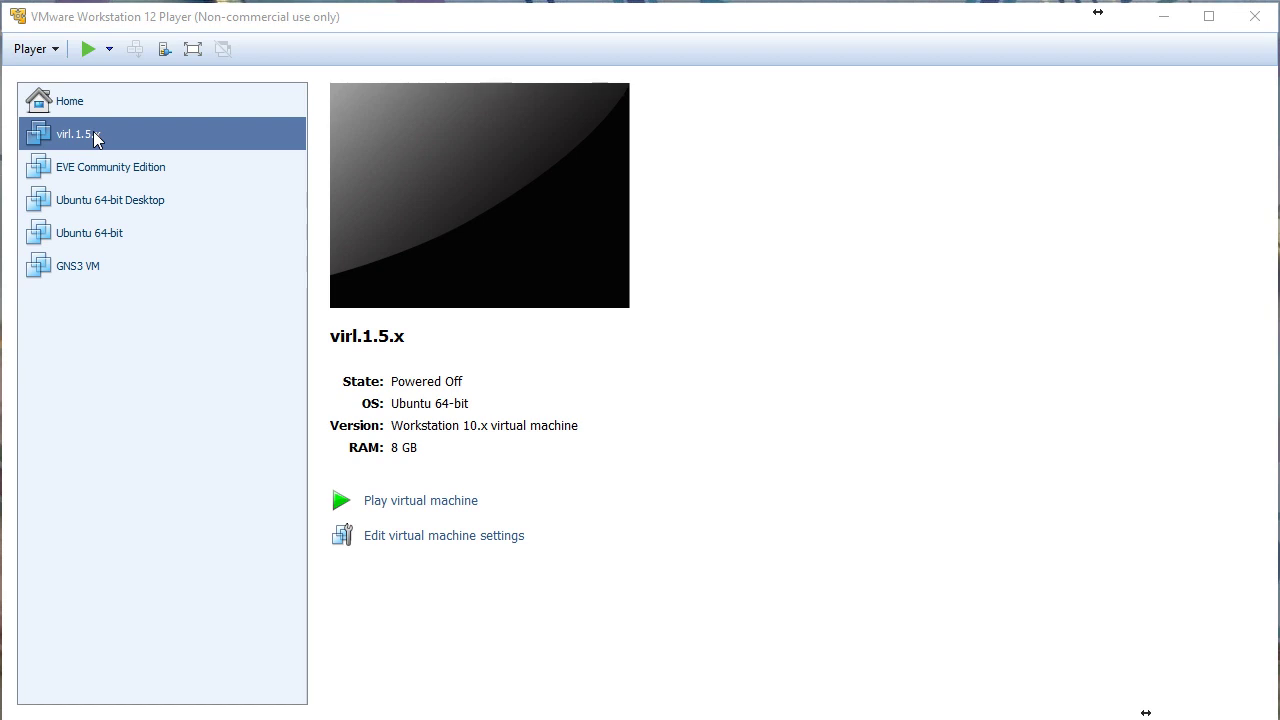
# Remove the four extra network adapters from the virl.1.5.x settings, keeping only the first bridged adapter
pyautogui.click(435, 537)
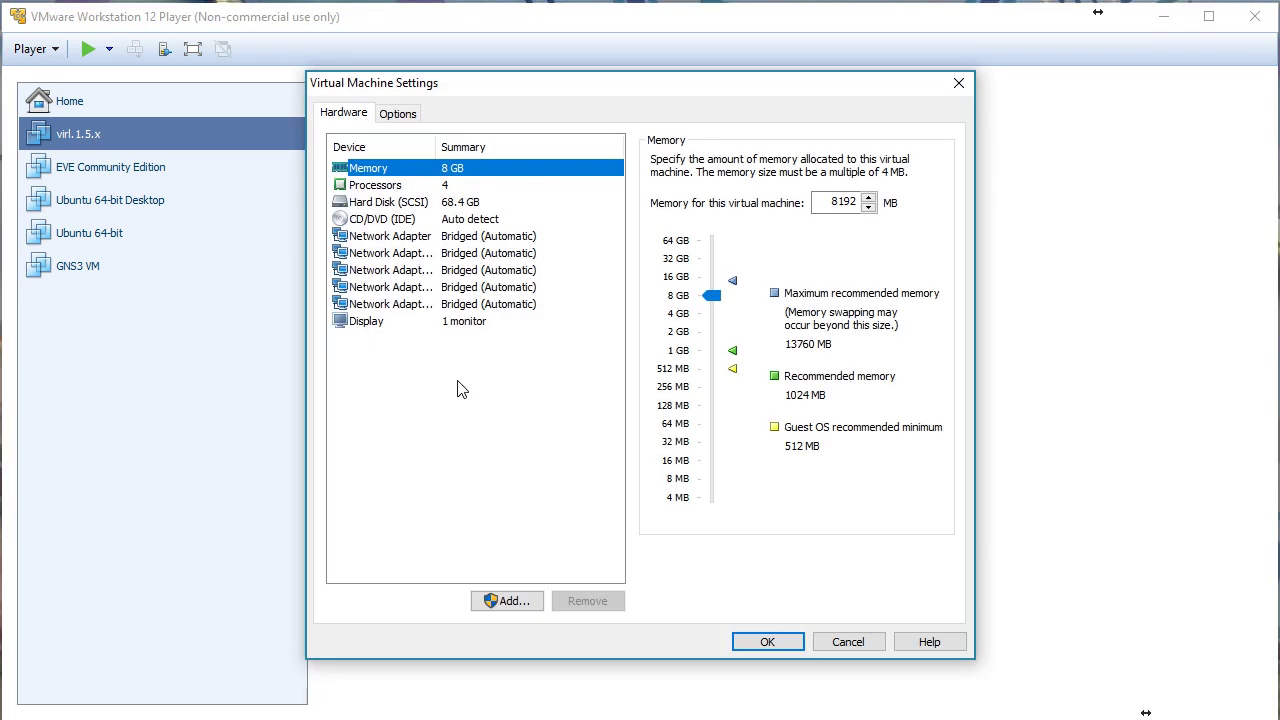
pyautogui.click(493, 256)
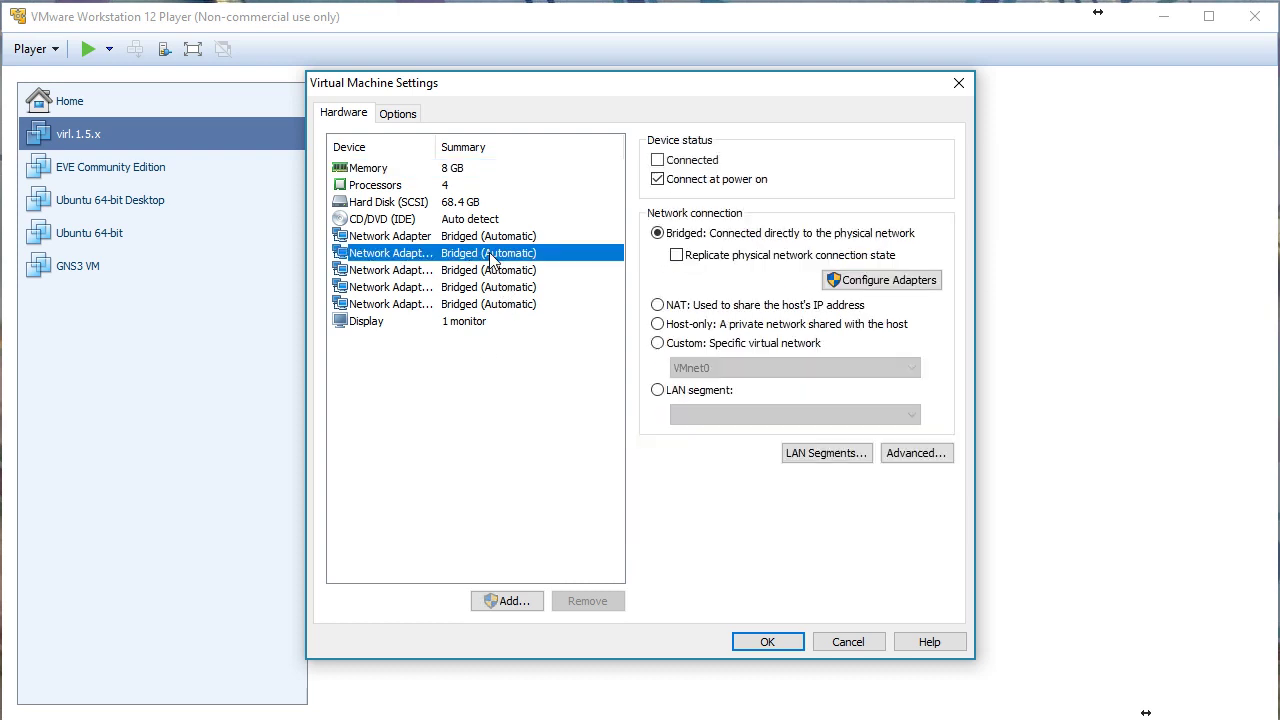
pyautogui.click(587, 600)
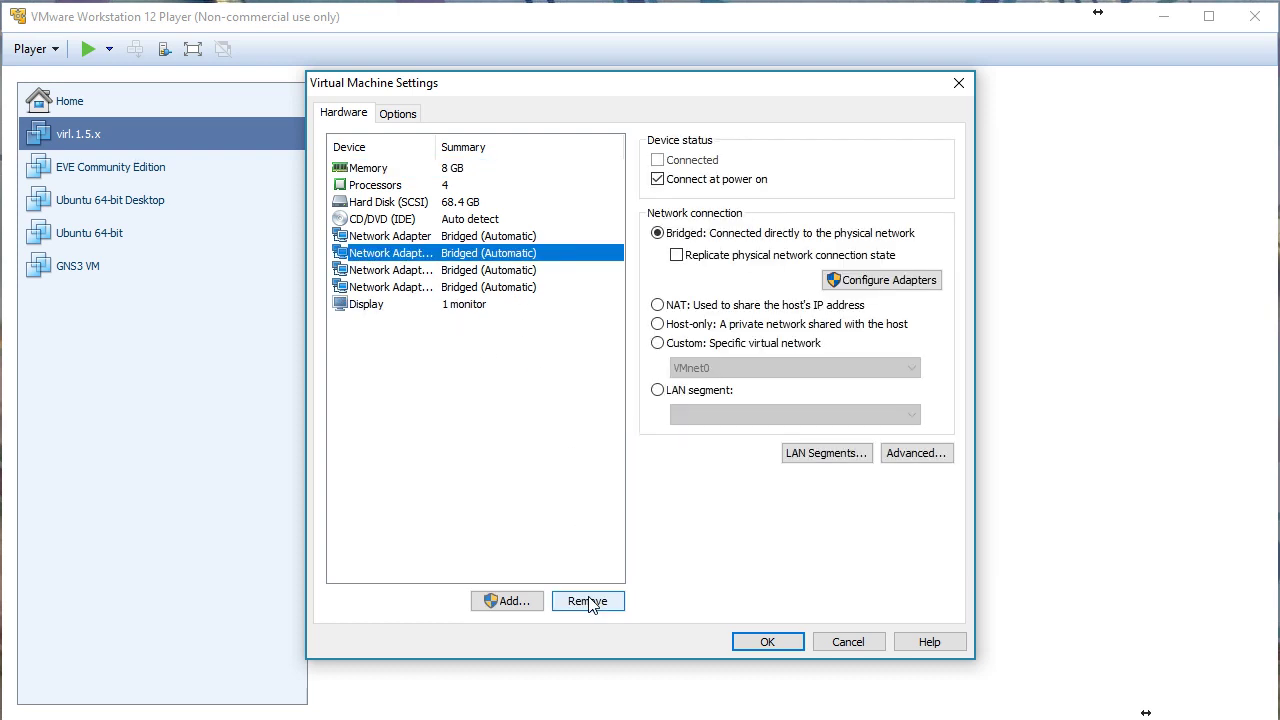
pyautogui.click(598, 604)
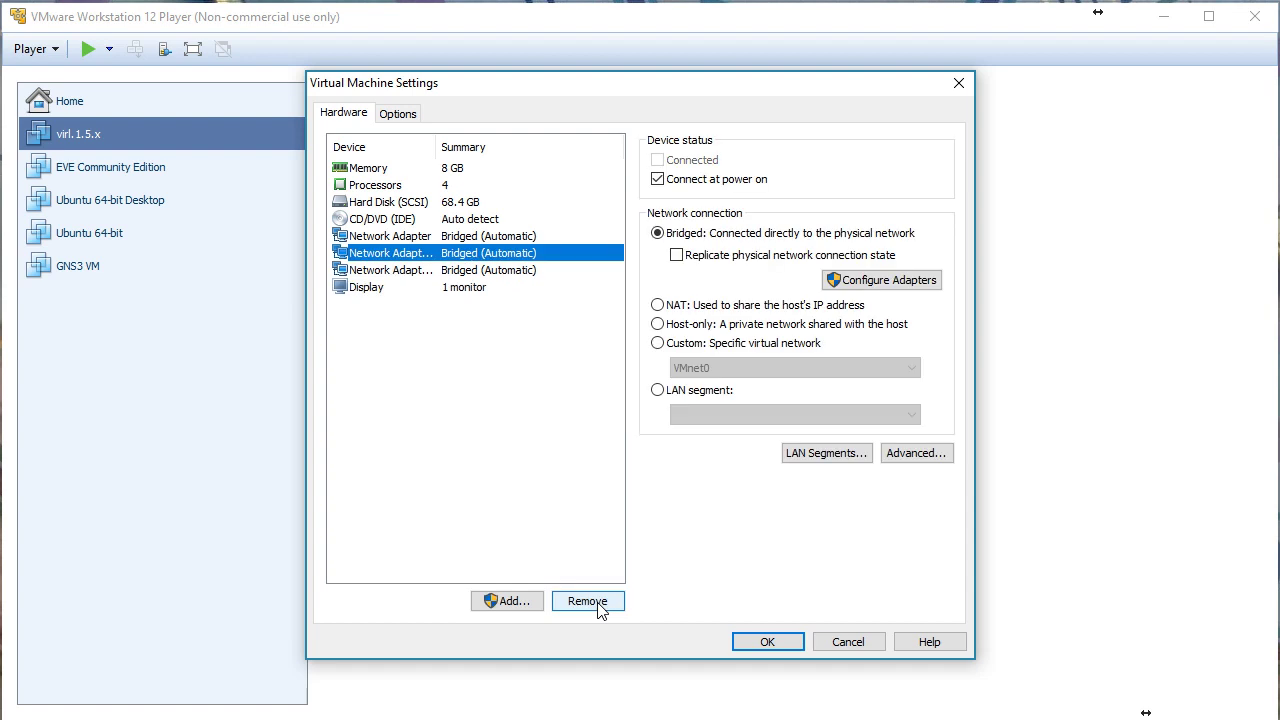
pyautogui.click(599, 606)
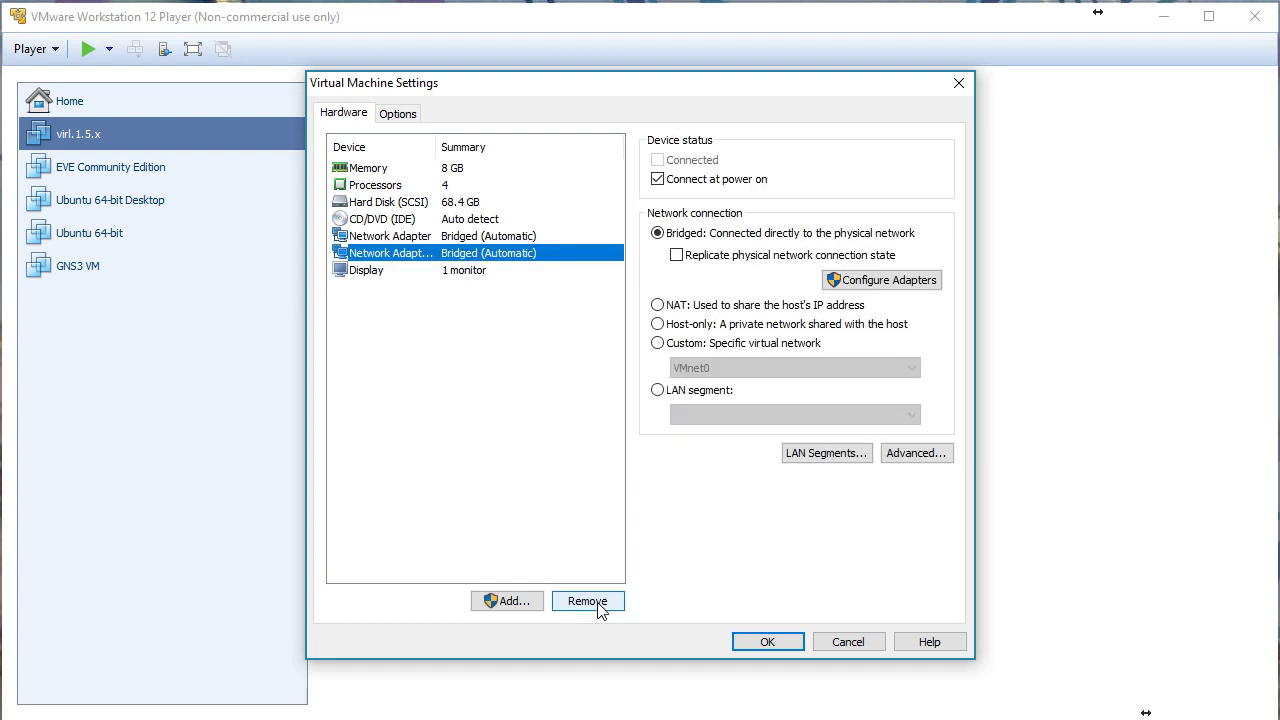
pyautogui.click(599, 605)
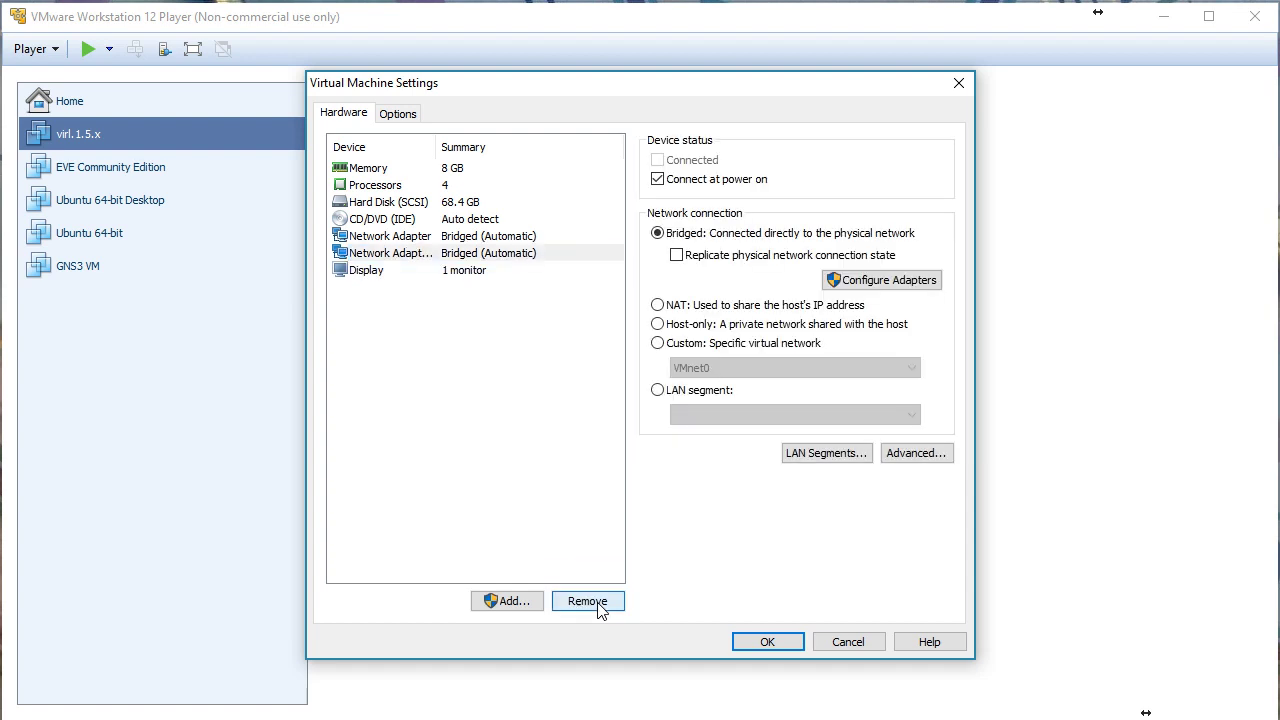
pyautogui.click(495, 240)
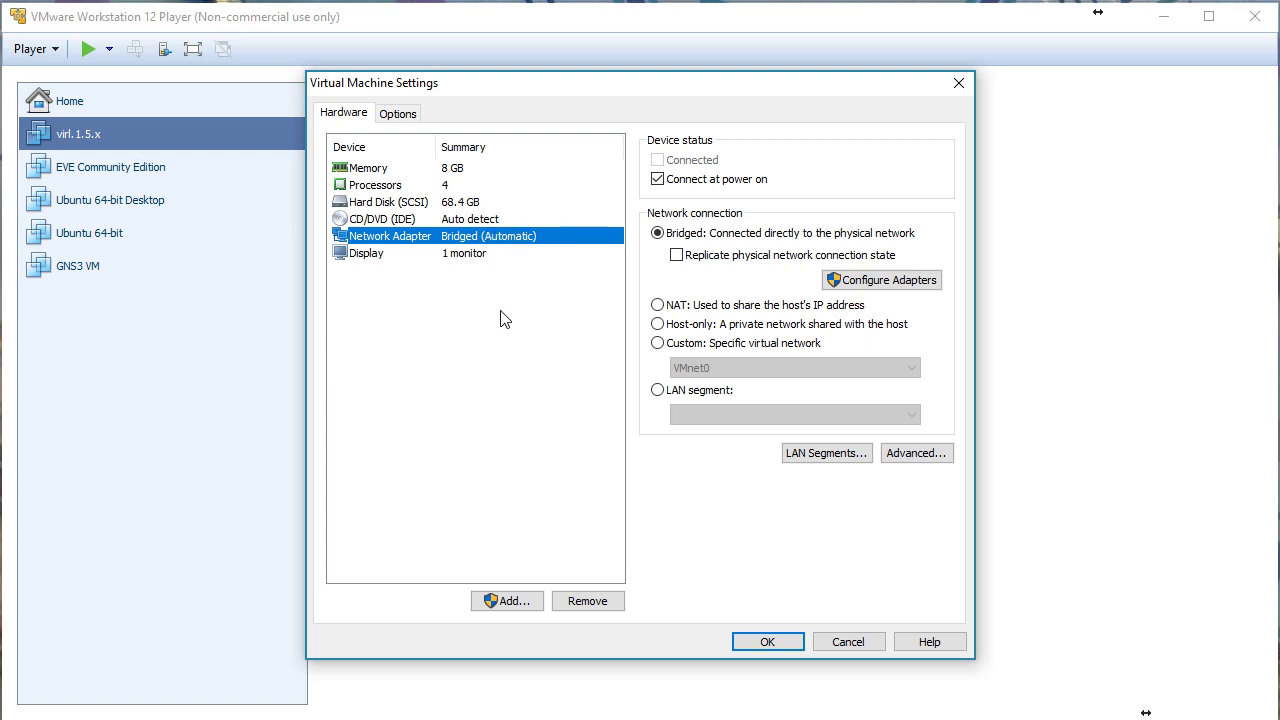
# Raise the virtual machine's memory to the maximum recommended 13760 MB
pyautogui.click(456, 170)
pyautogui.moveTo(711, 295); pyautogui.dragTo(732, 290)
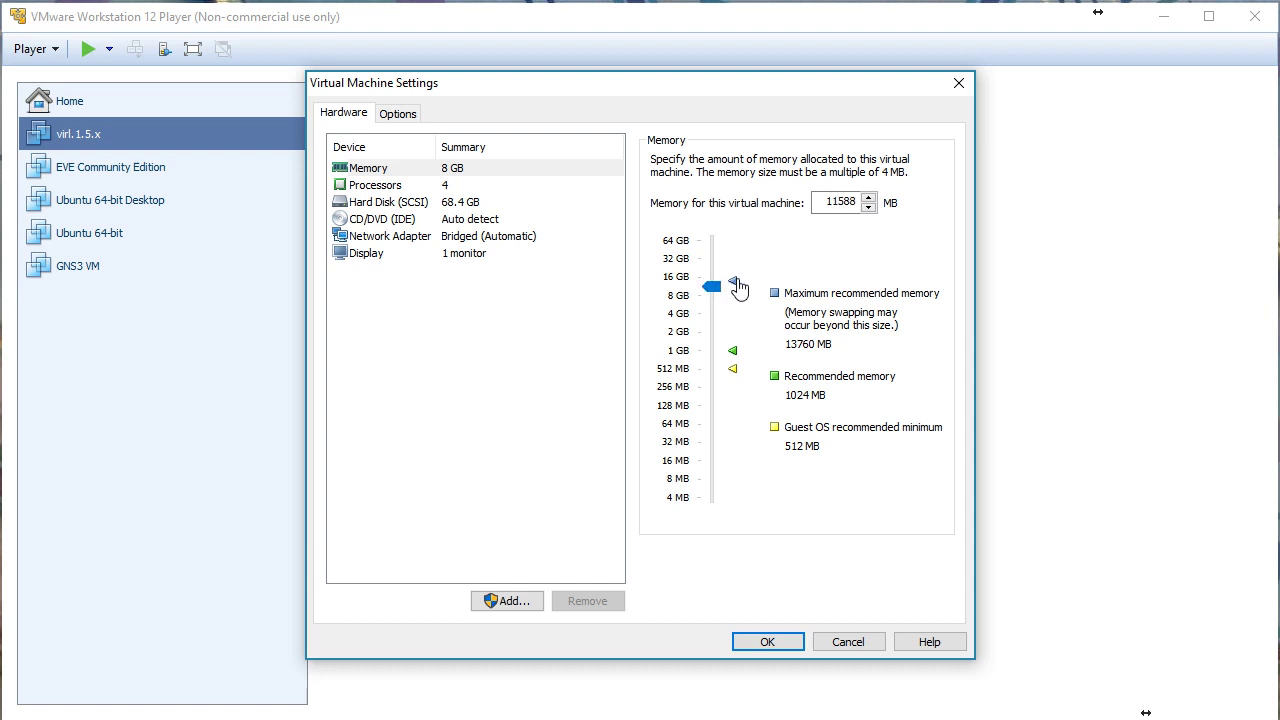
pyautogui.click(733, 284)
# Enable Virtualize Intel VT-x/EPT or AMD-V/RVI for the processors and save the virtual machine settings
pyautogui.click(413, 189)
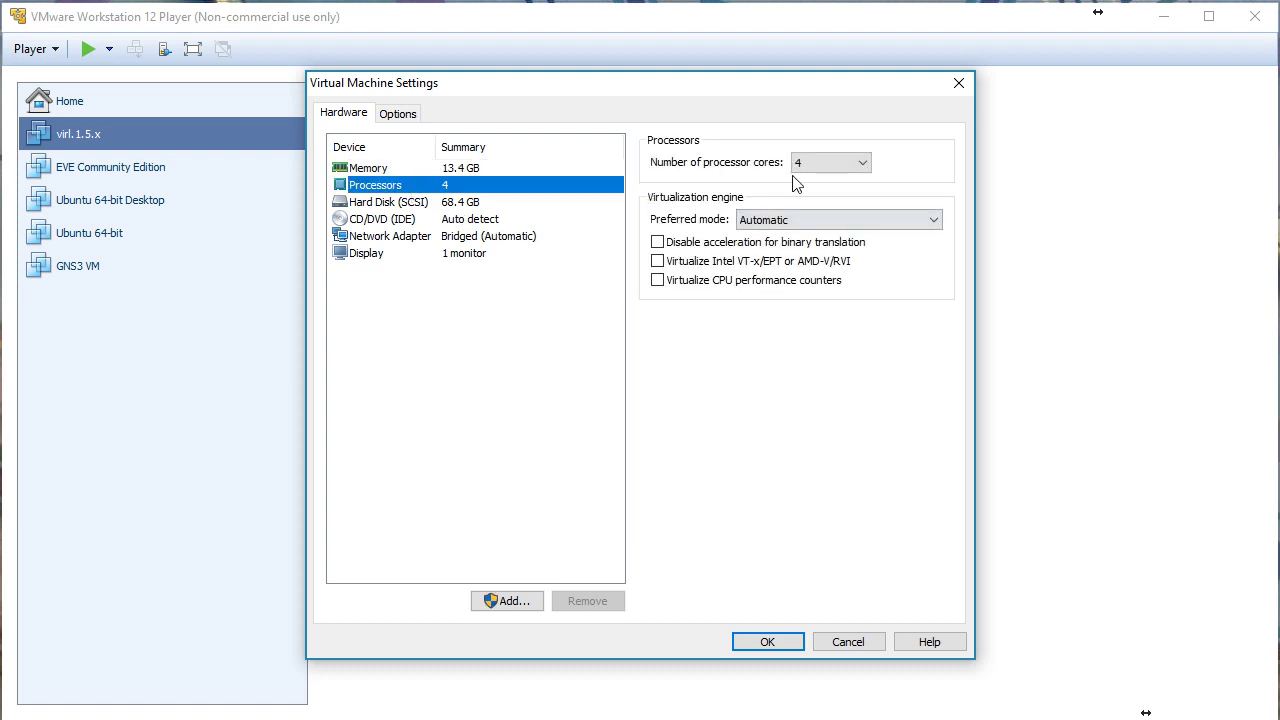
pyautogui.click(712, 262)
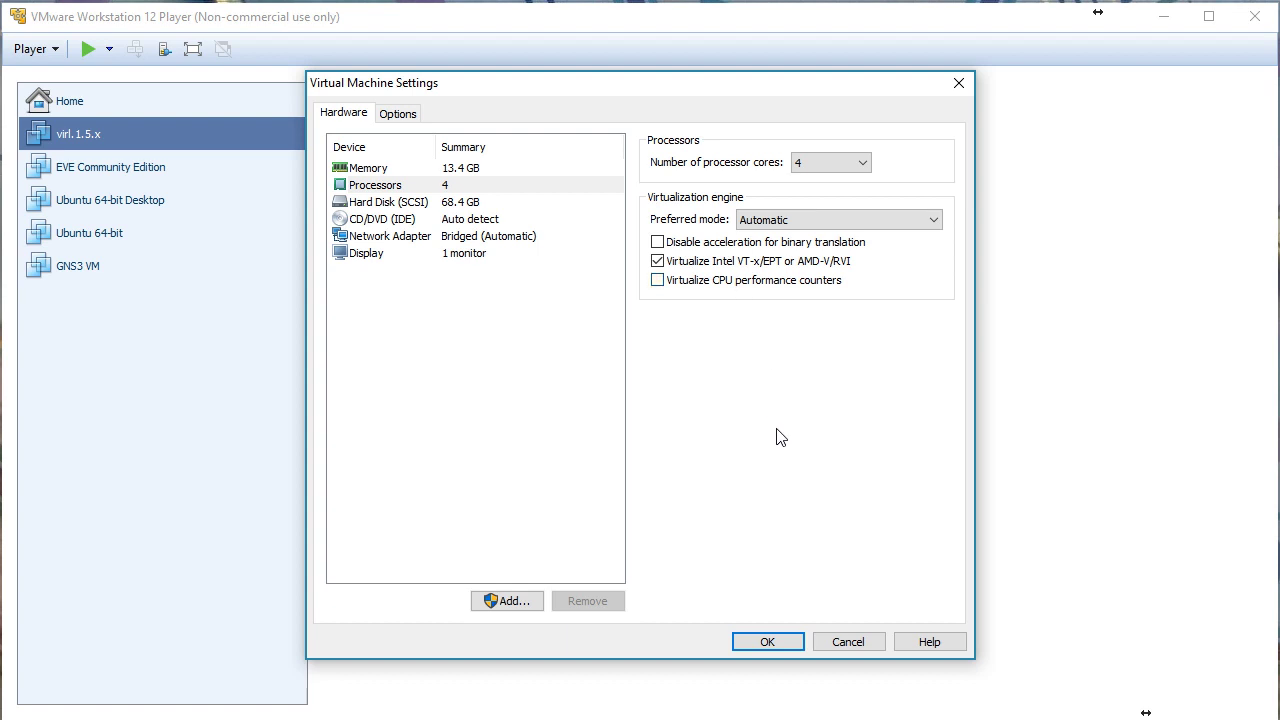
pyautogui.click(767, 642)
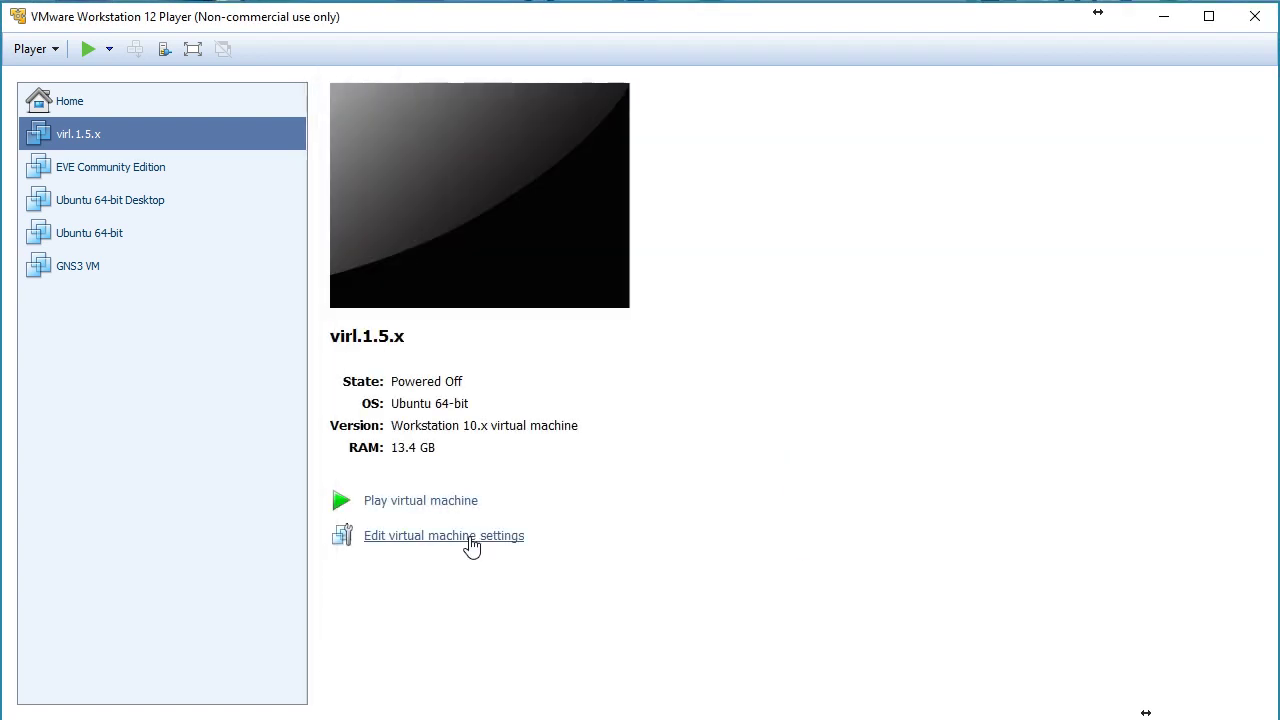
# Start the virl.1.5.x virtual machine and accept the recommended keyboard hook timeout update
pyautogui.click(458, 502)
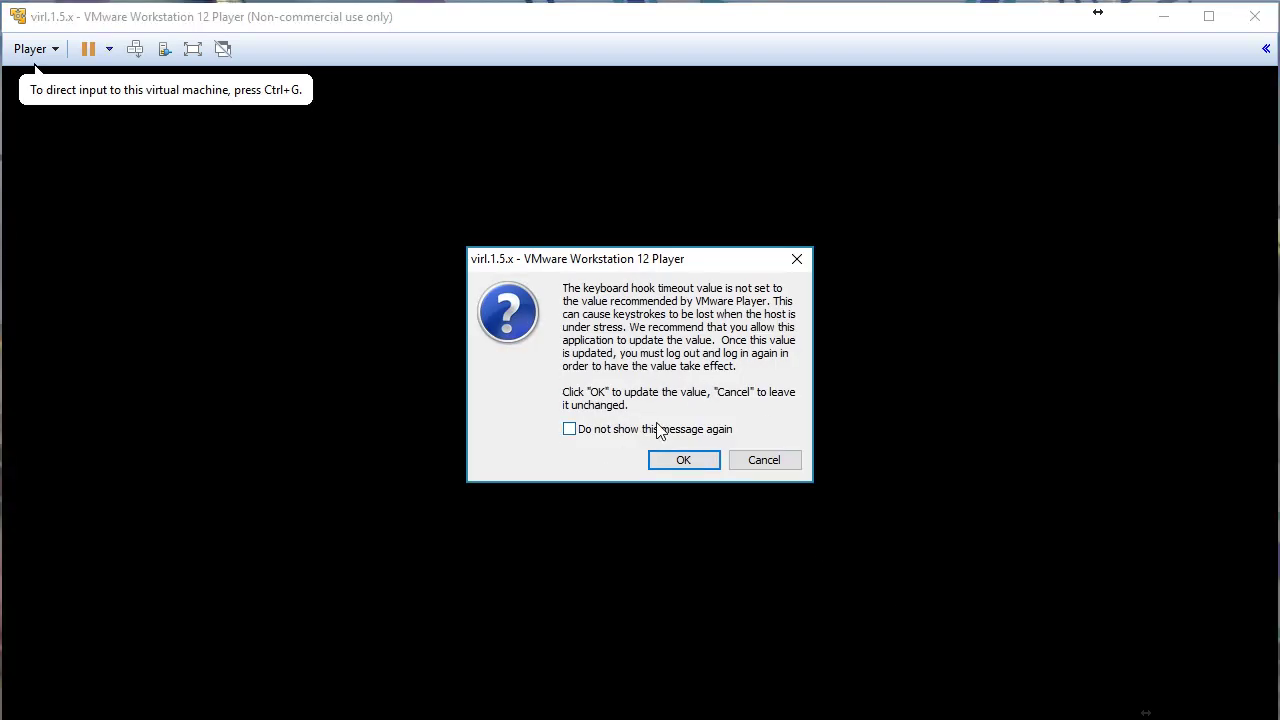
pyautogui.click(680, 459)
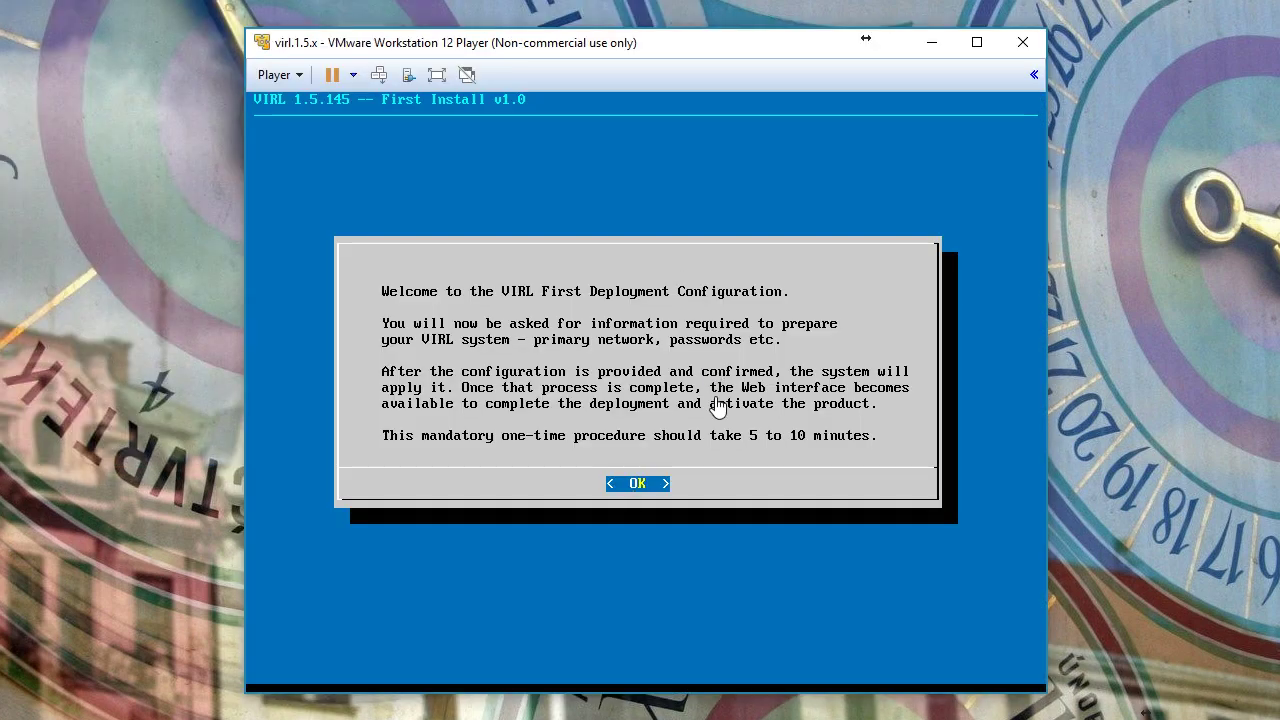
# Advance past the welcome and Brief Help screens of the VIRL First Install configuration
pyautogui.click(700, 487)
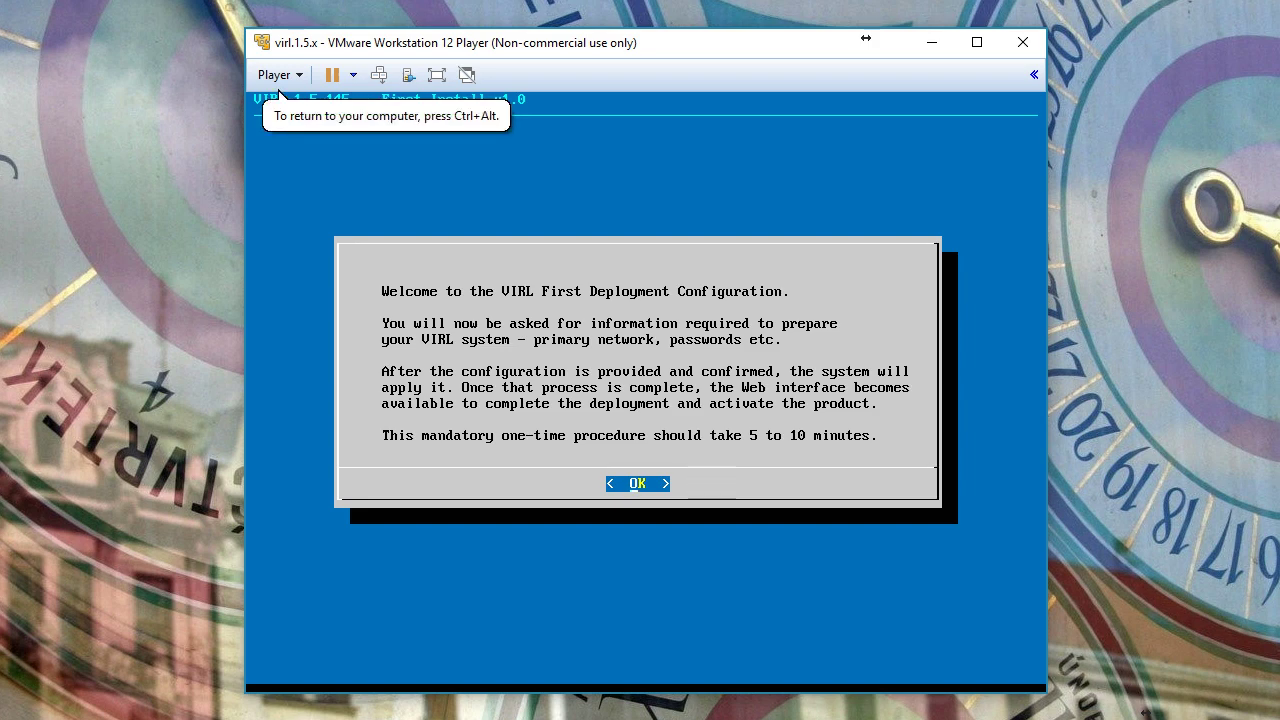
pyautogui.press('Return')
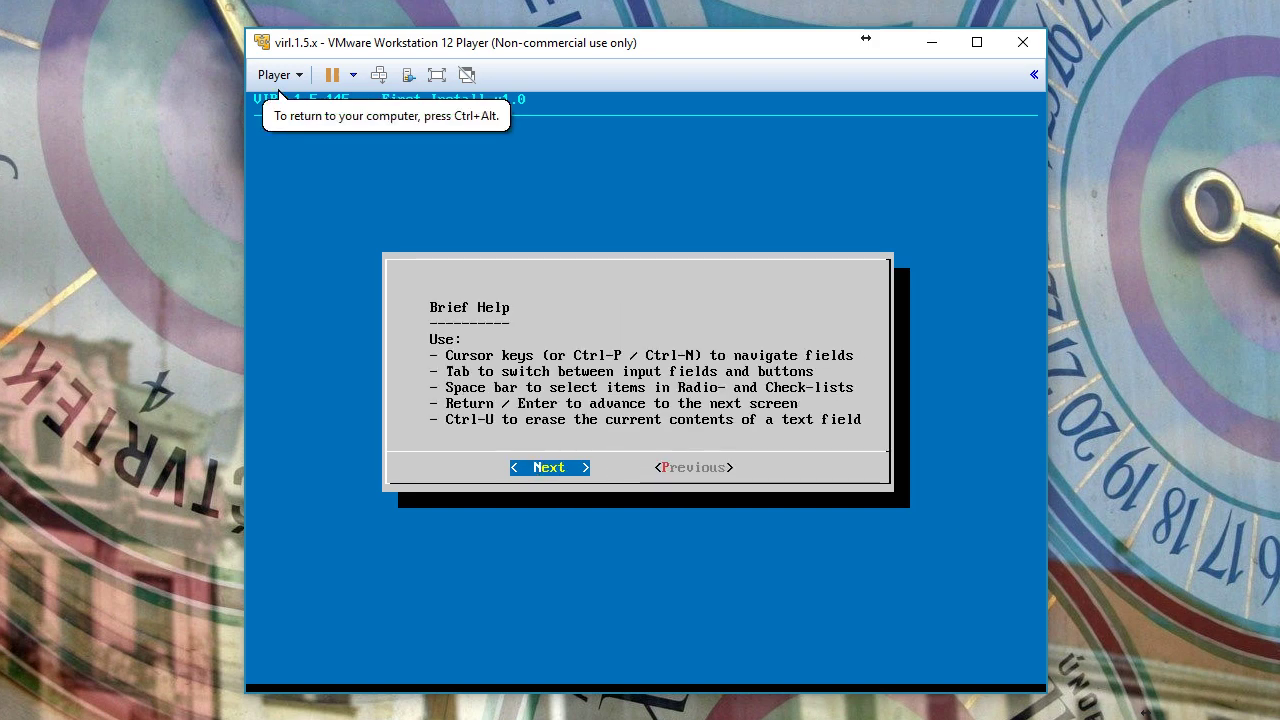
pyautogui.press('Tab')
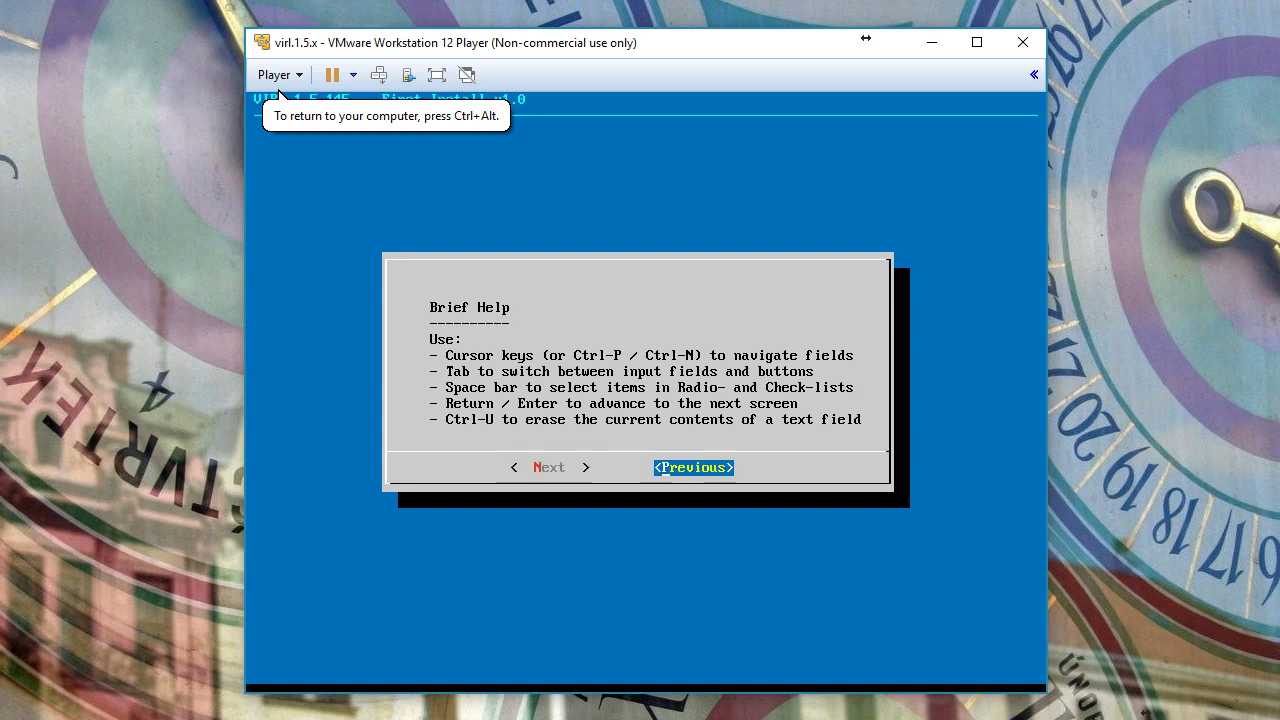
pyautogui.press('Tab')
pyautogui.press('Return')
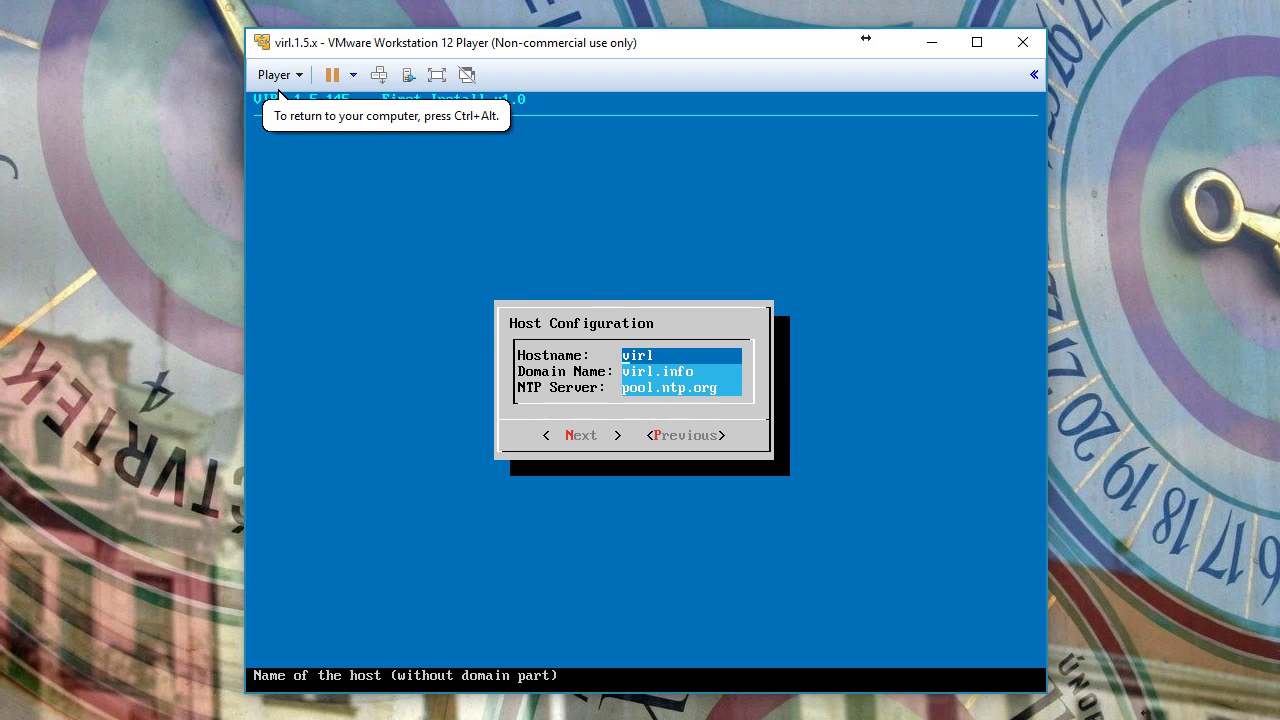
# Accept the default host configuration and use eth0 as the primary interface with DHCP
pyautogui.press('Tab')
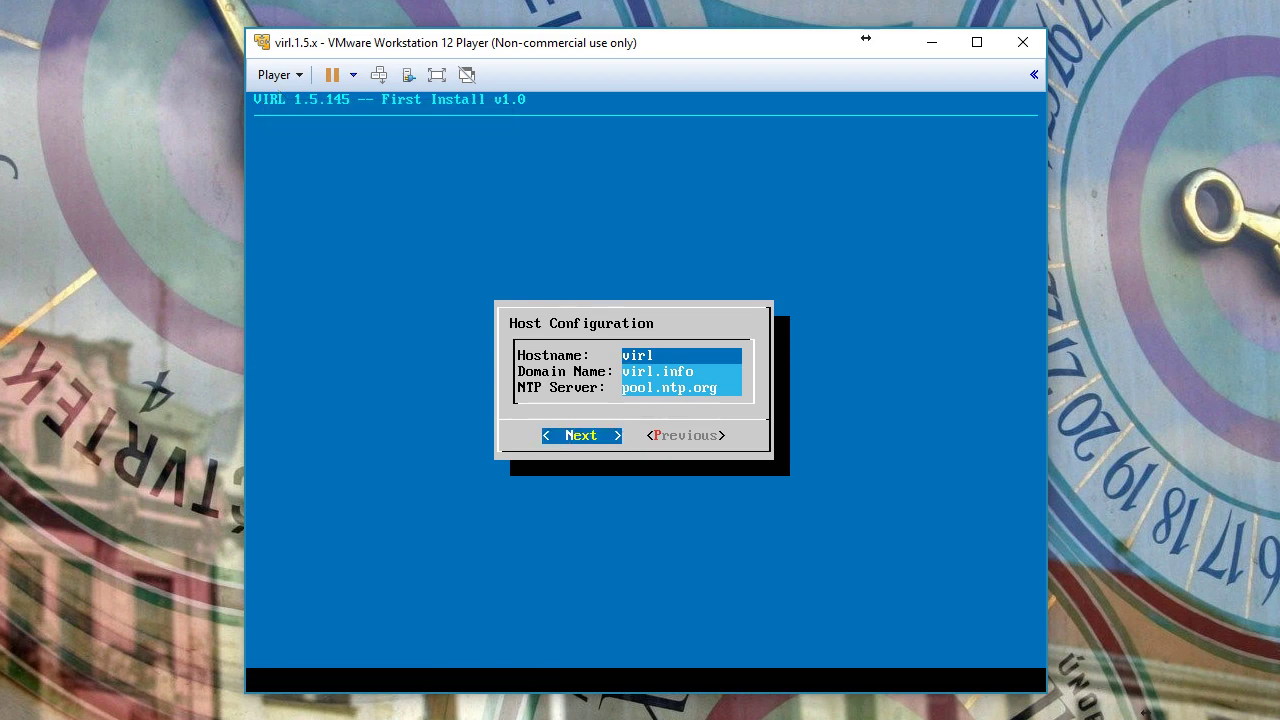
pyautogui.press('Return')
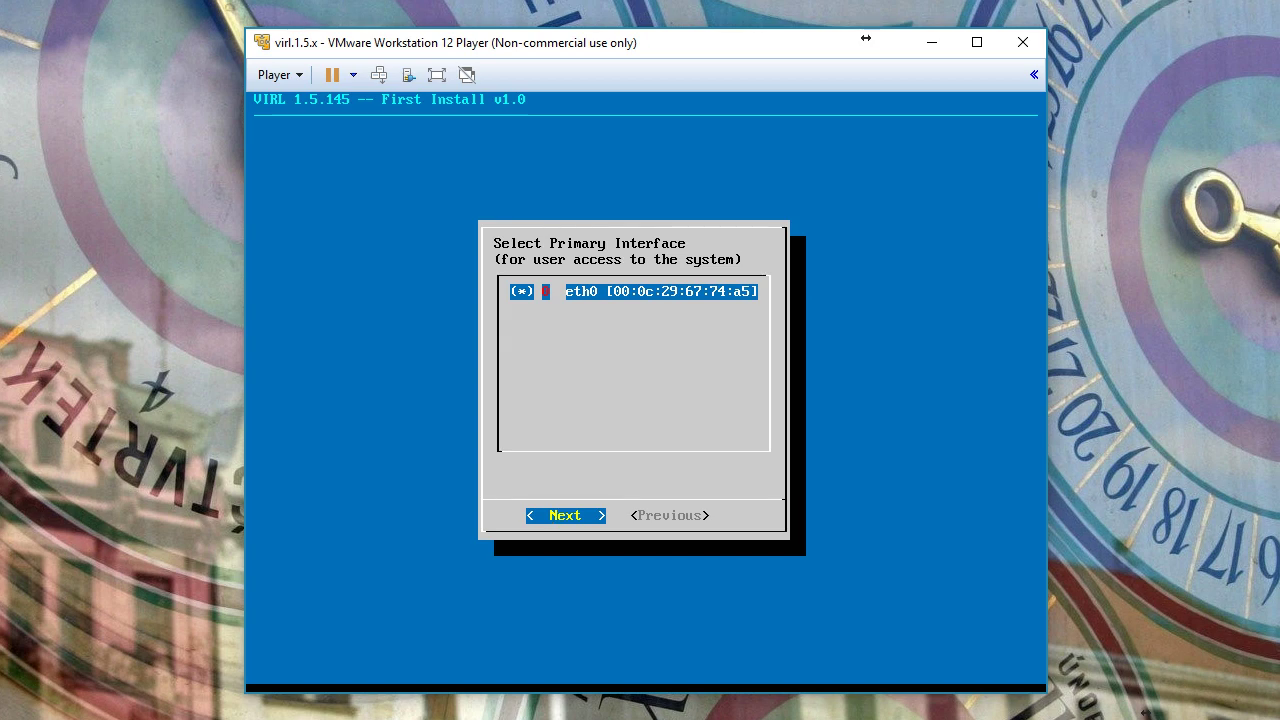
pyautogui.press('Return')
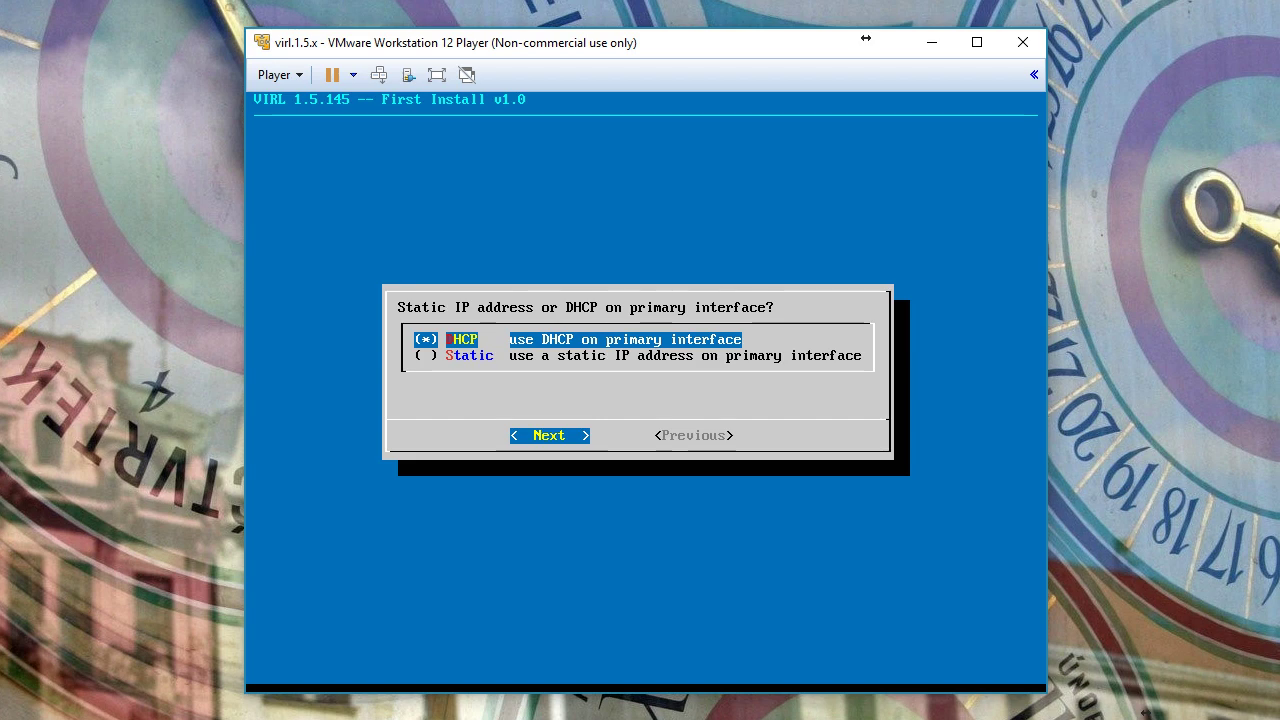
pyautogui.press('Return')
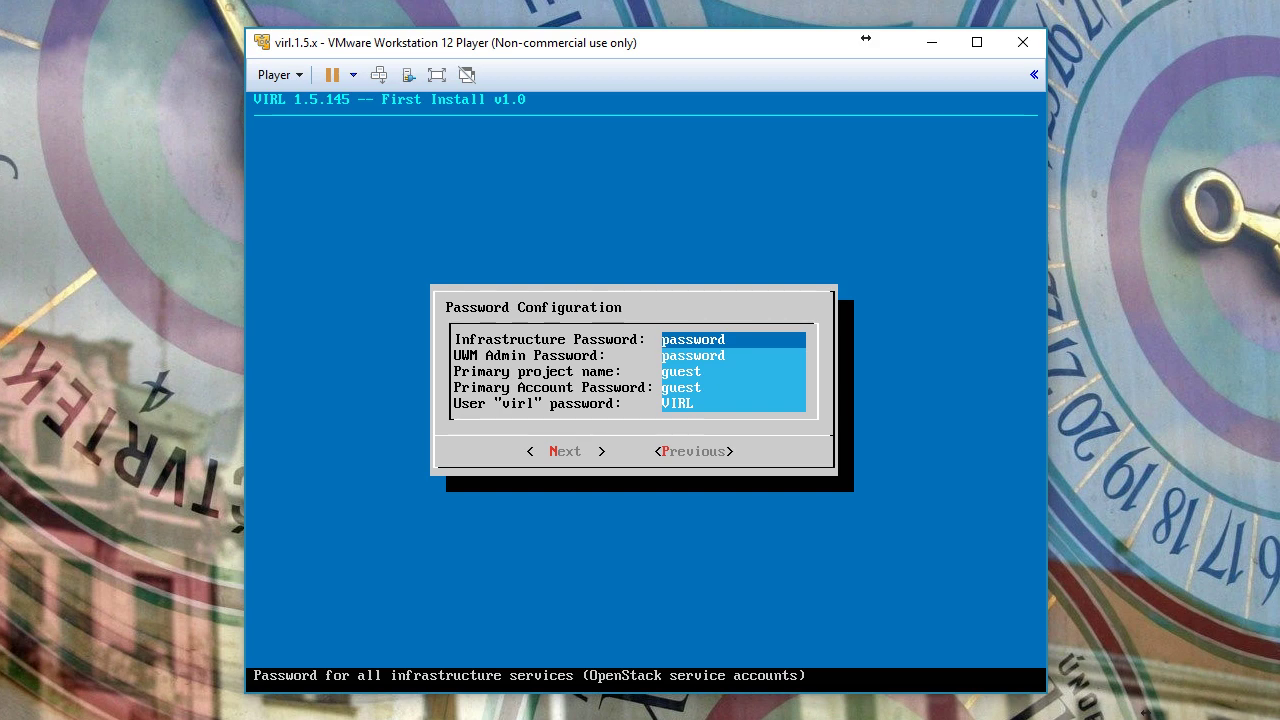
# Keep the default password configuration, leave cluster mode disabled, and confirm the reviewed settings
pyautogui.press('Tab')
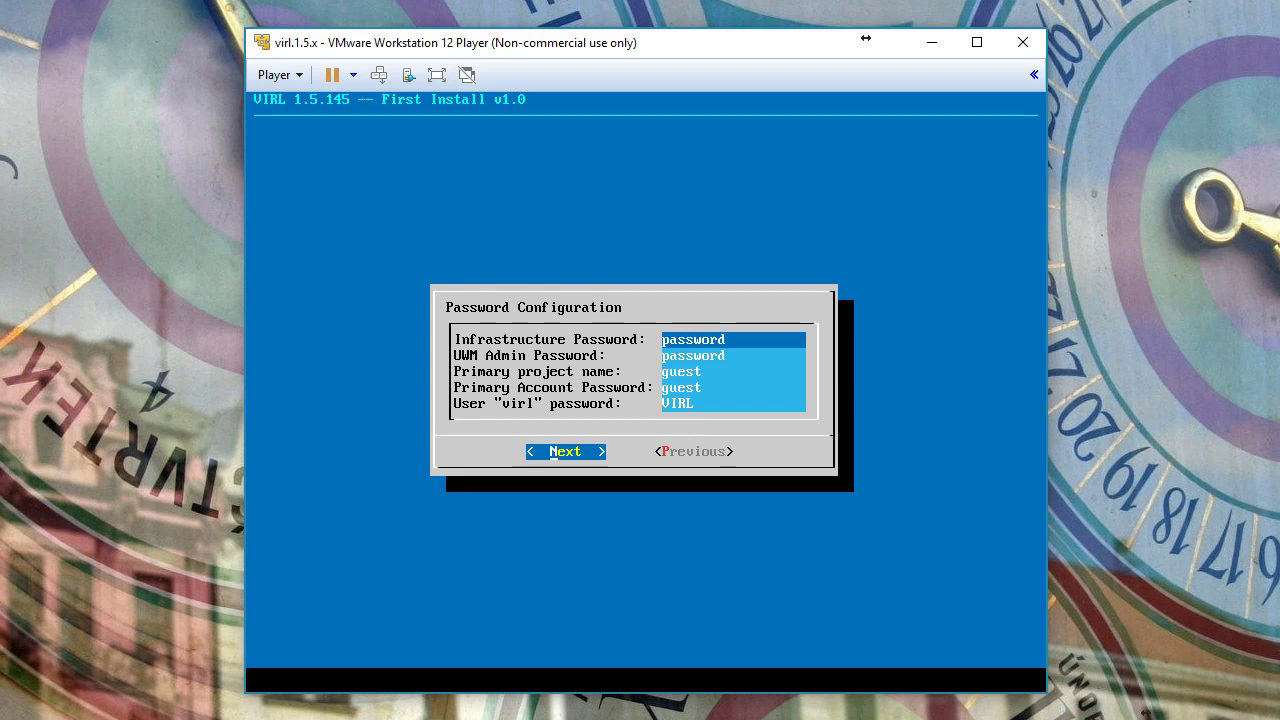
pyautogui.press('Return')
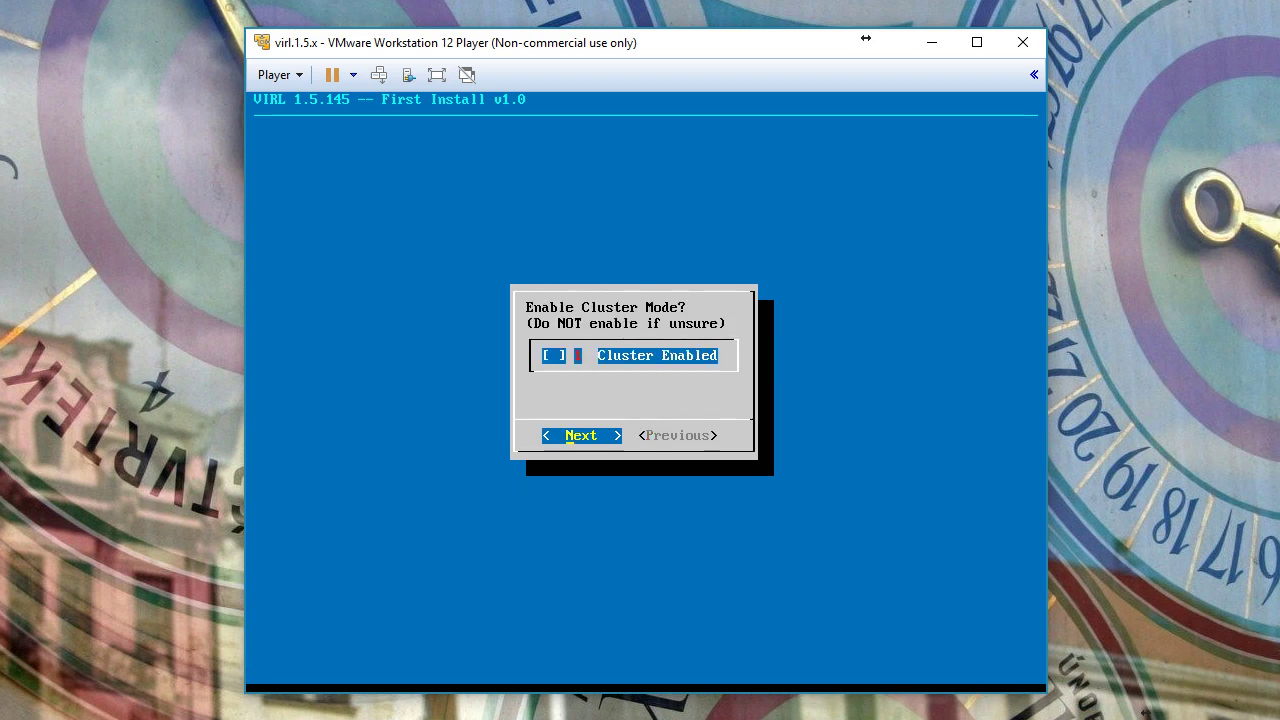
pyautogui.press('Return')
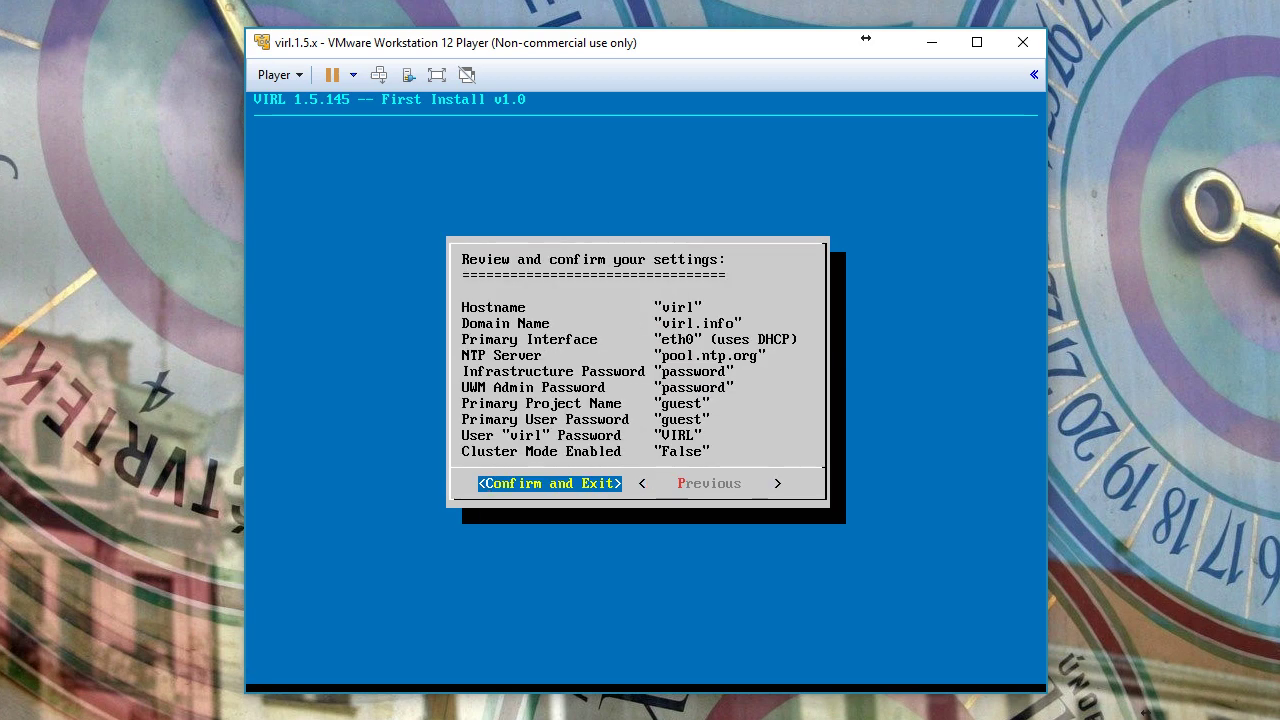
pyautogui.press('Return')
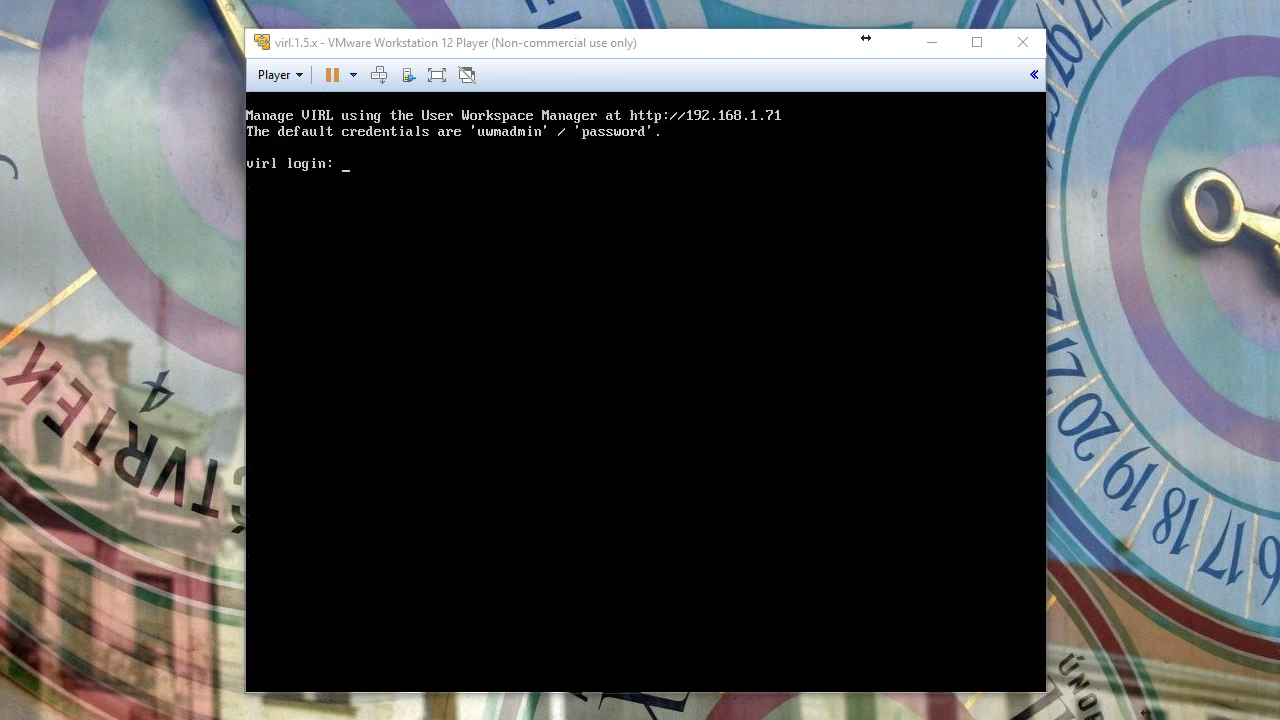
# Log in to the VIRL console as virl, entering the account password
pyautogui.click(689, 528)
pyautogui.write('vi')
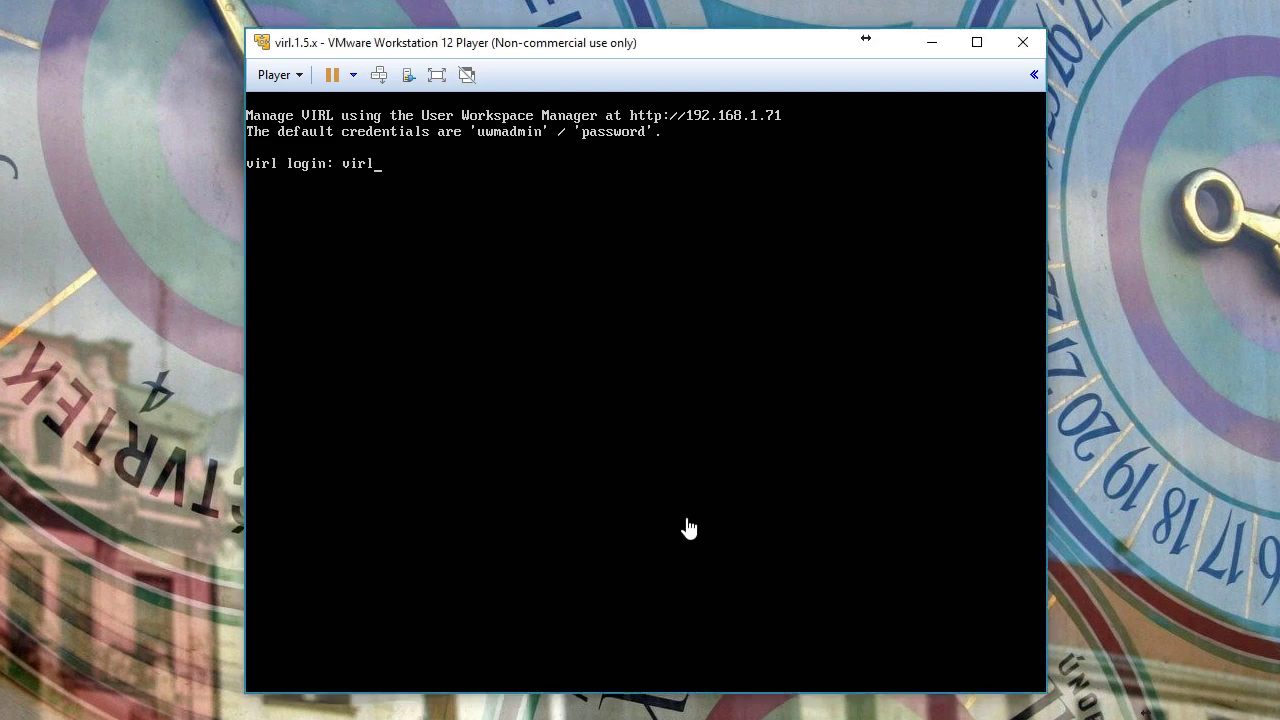
pyautogui.write('rl')
pyautogui.press('Return')
pyautogui.press('Return')
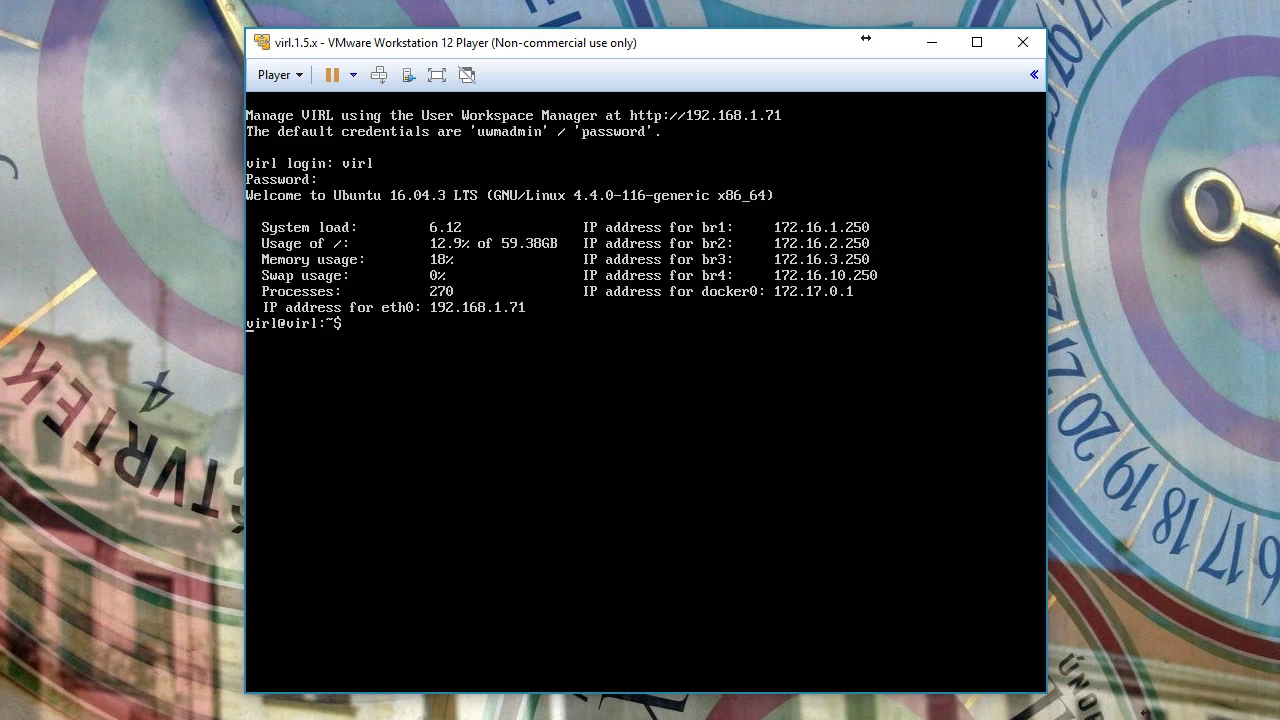
pyautogui.press('Return')
pyautogui.write('ping www.yahoo.com')
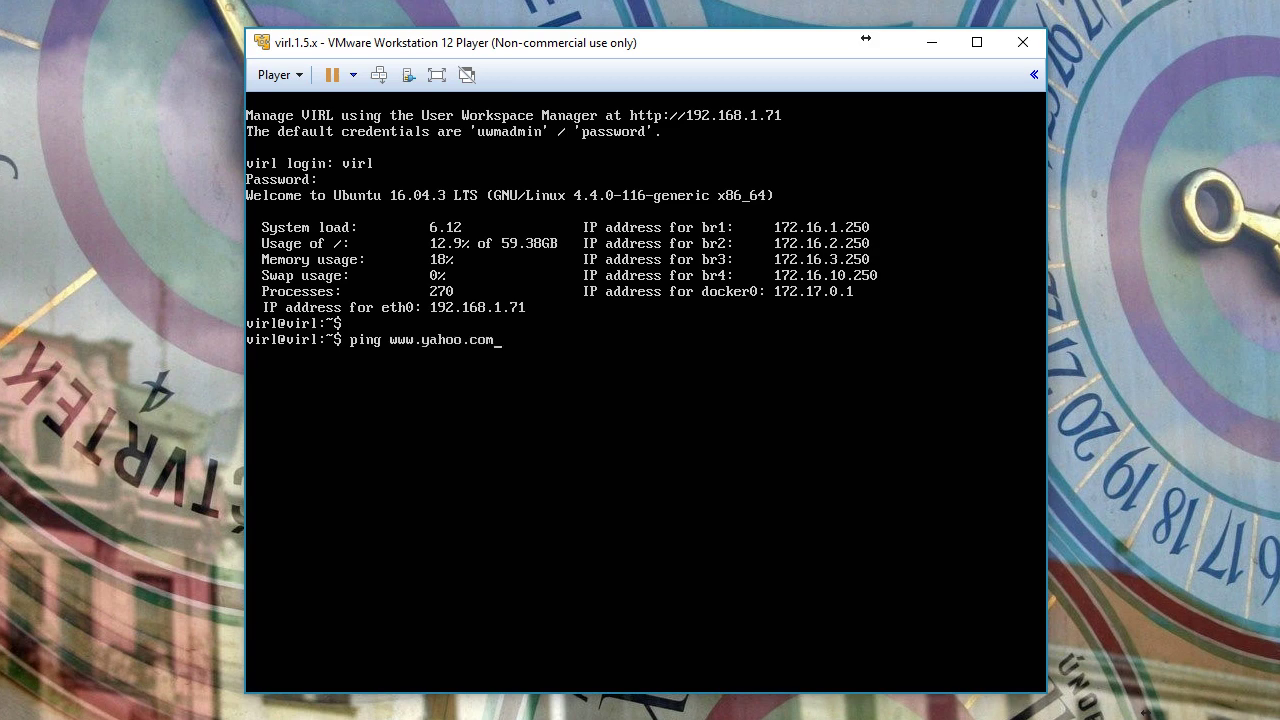
pyautogui.write(' -c 5')
pyautogui.press('Return')
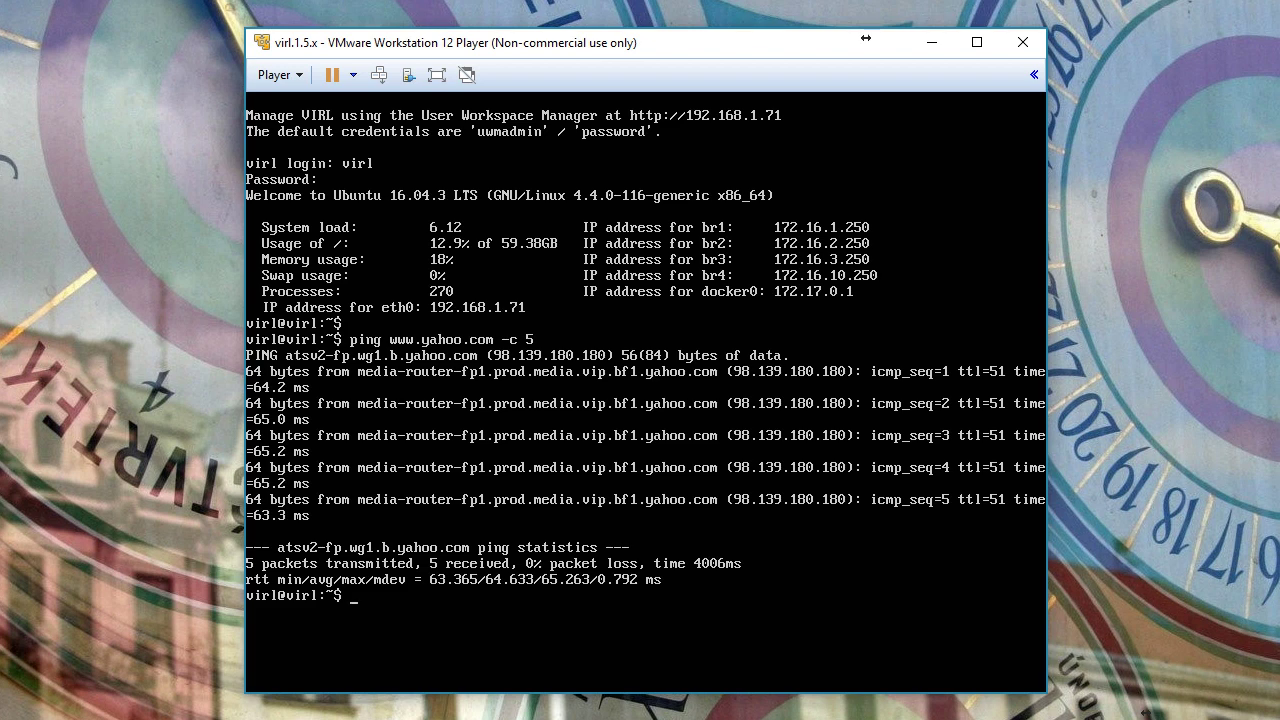
# Shut down the VIRL server immediately with shutdown -h now
pyautogui.write('shutdown -h now')
pyautogui.press('Return')
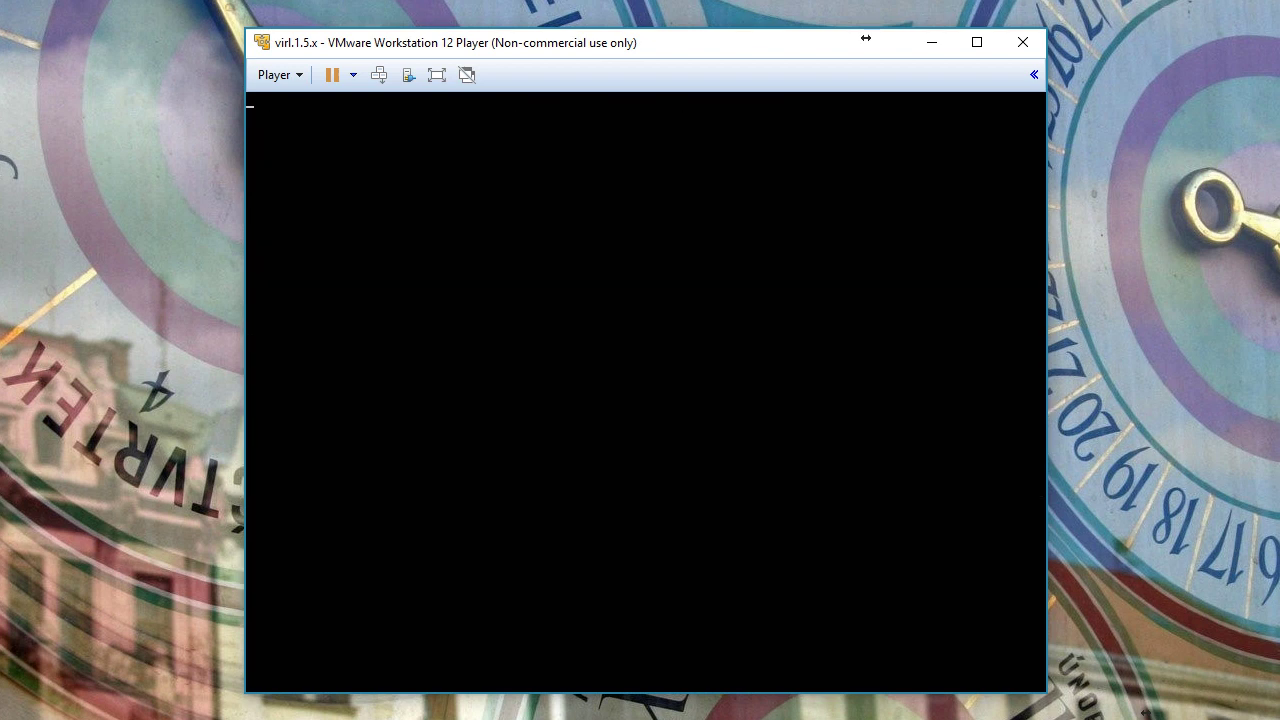